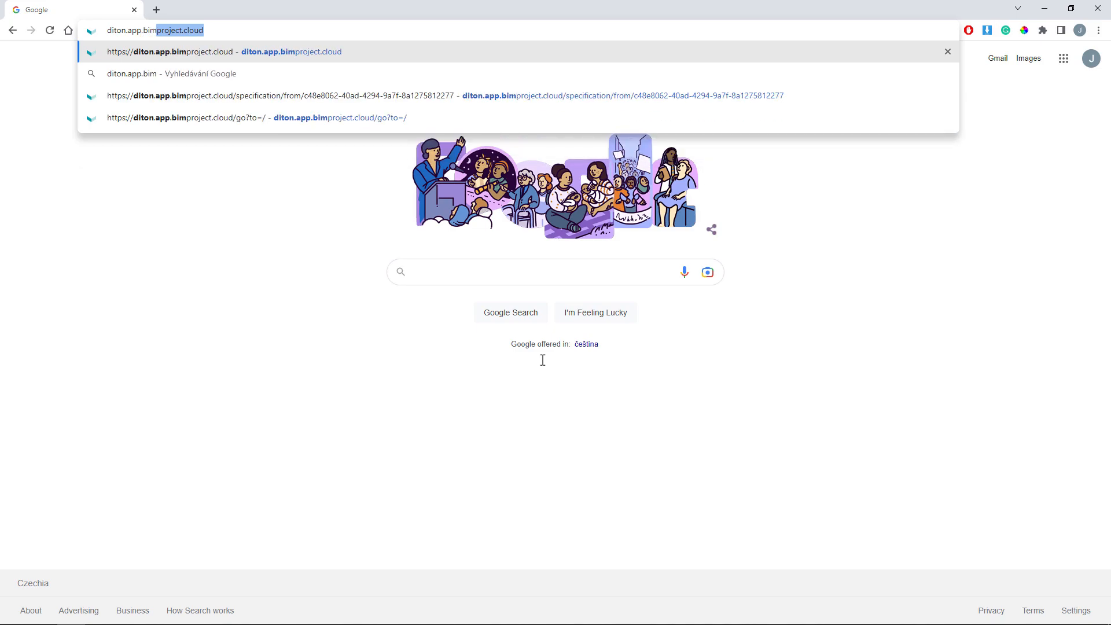
# Step: Open diton.app.bimproject.cloud and create a new specification in the category krajina a město > městský mobiliář > květináče
pyautogui.press('Return')
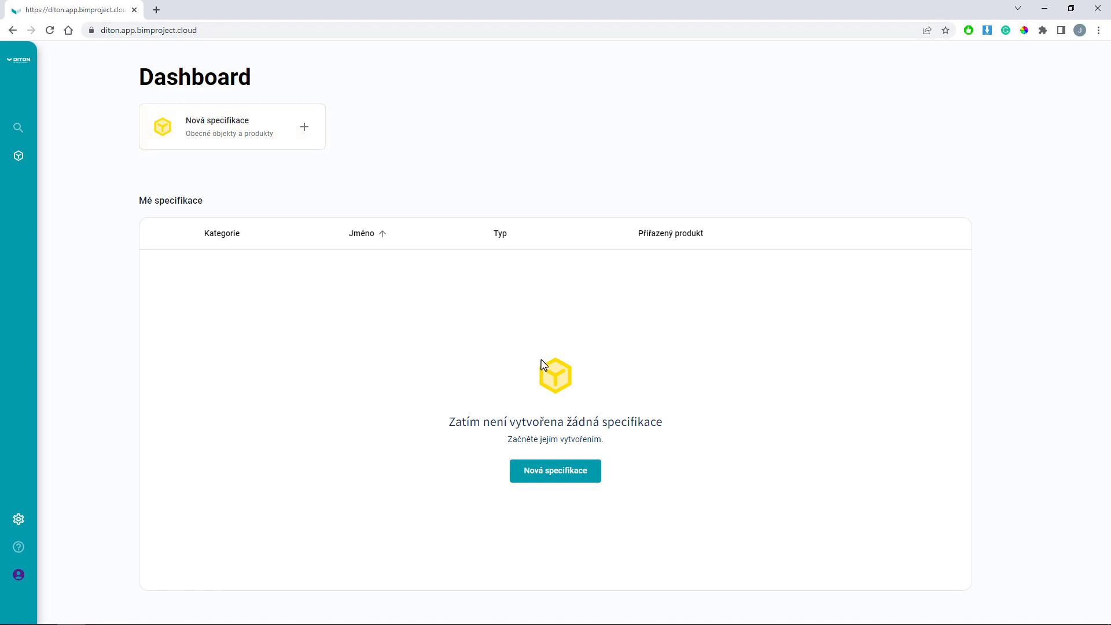
pyautogui.click(554, 478)
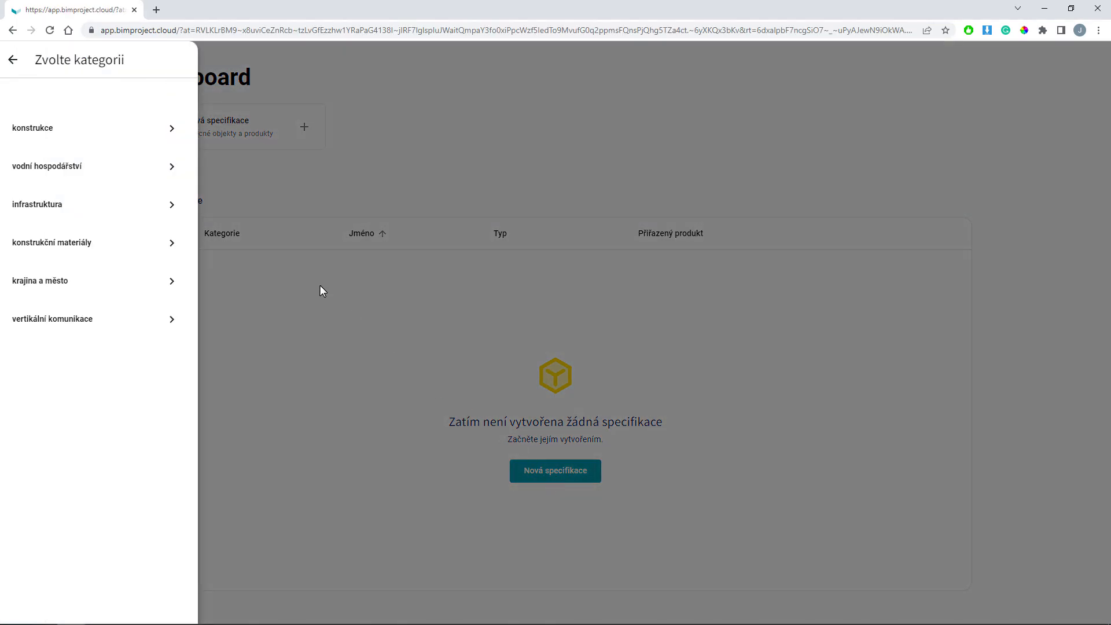
pyautogui.click(130, 132)
pyautogui.click(134, 173)
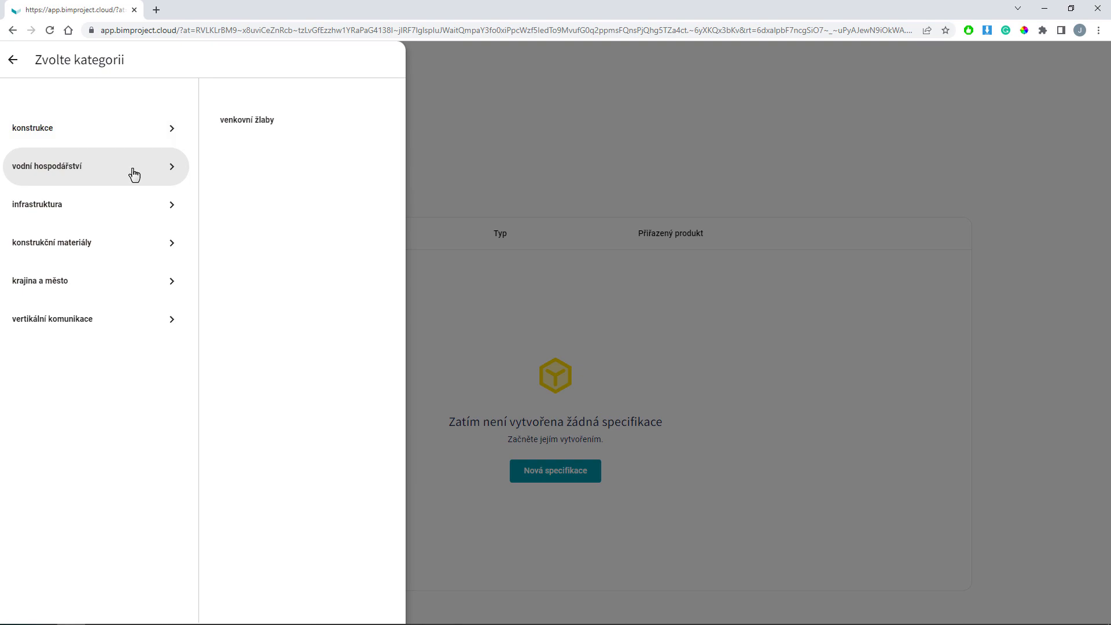
pyautogui.click(134, 214)
pyautogui.click(135, 282)
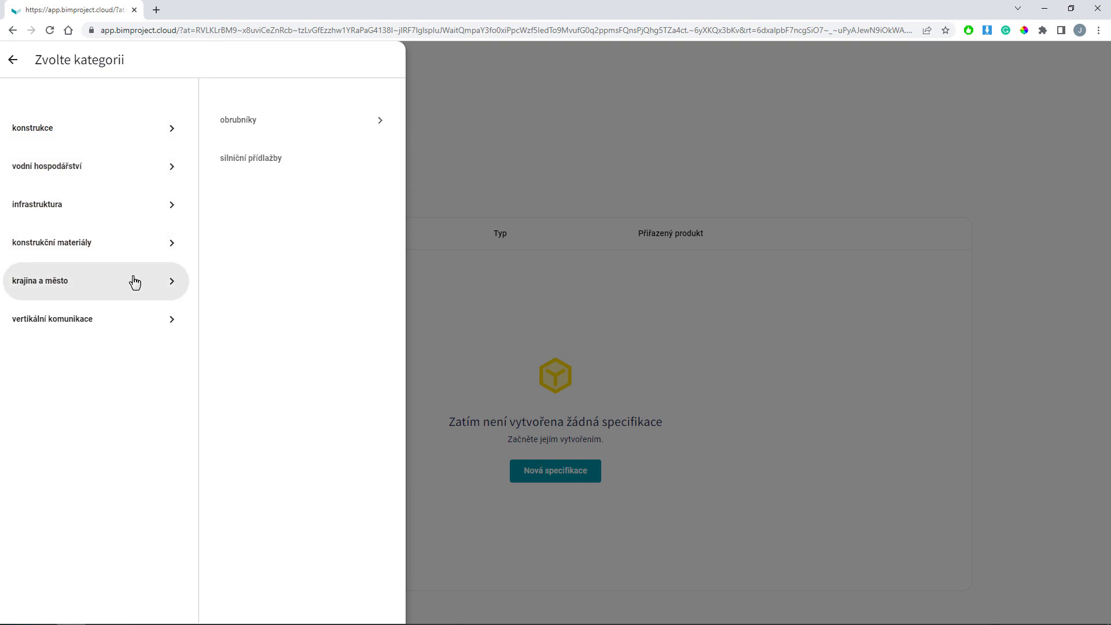
pyautogui.click(337, 124)
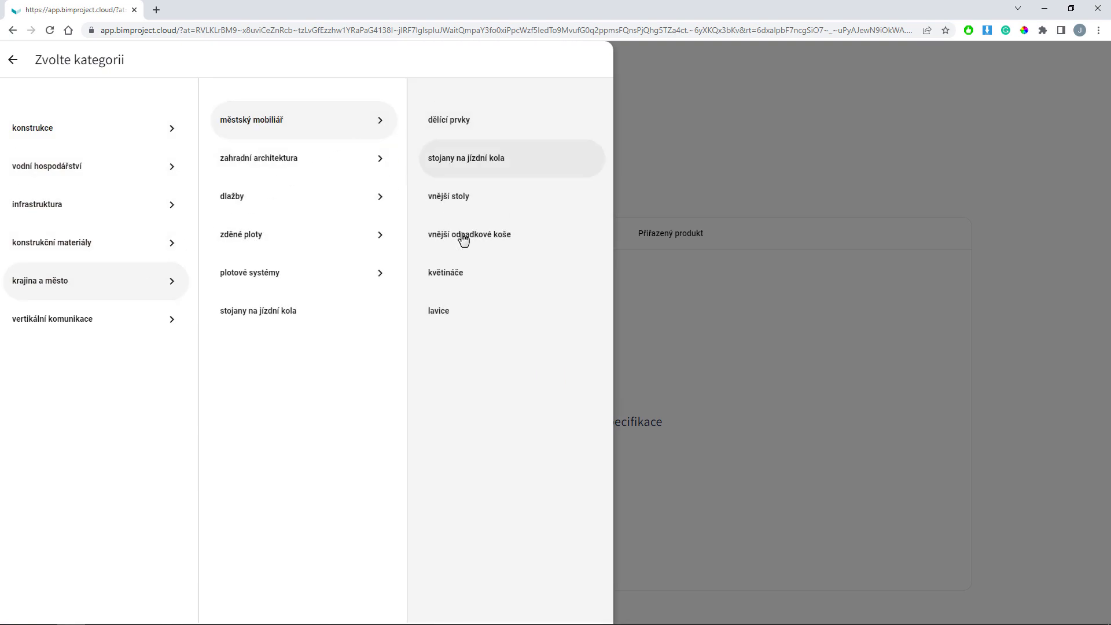
pyautogui.click(501, 273)
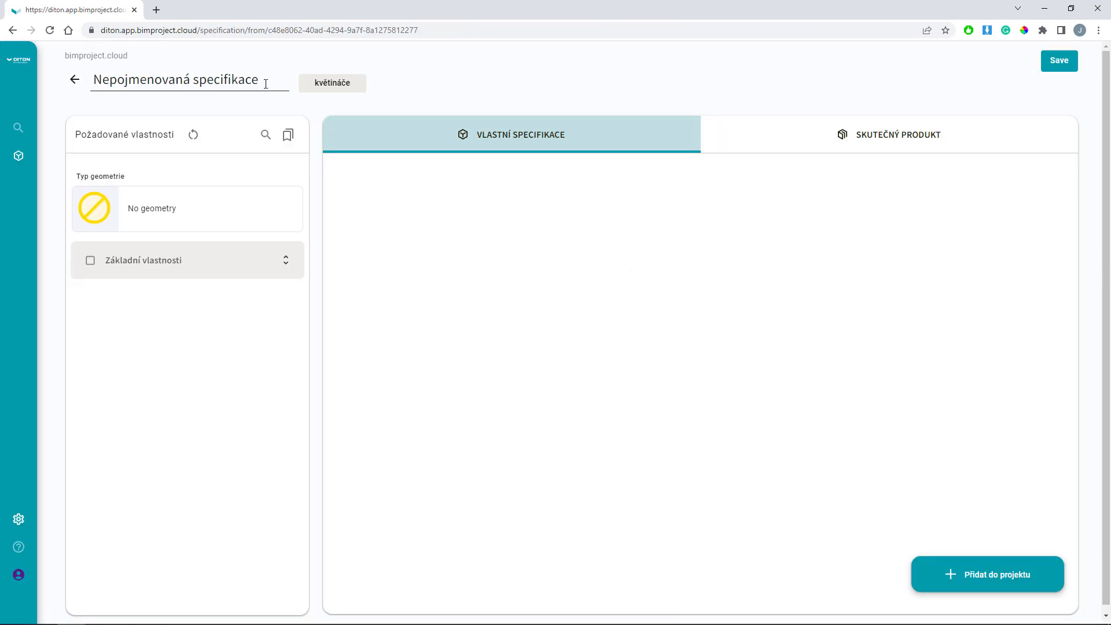
# Step: Name the specification "Květináč č.1" and choose the geometry type květináč obdélníkový 5
pyautogui.moveTo(266, 84); pyautogui.dragTo(96, 84)
pyautogui.write('K')
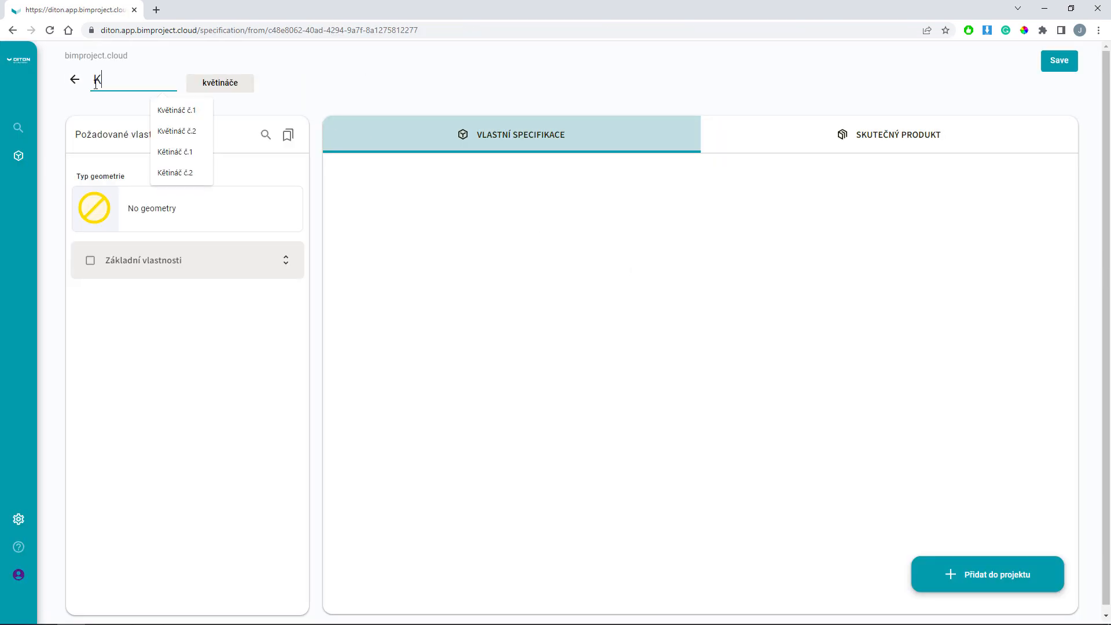
pyautogui.write('větináč č.1')
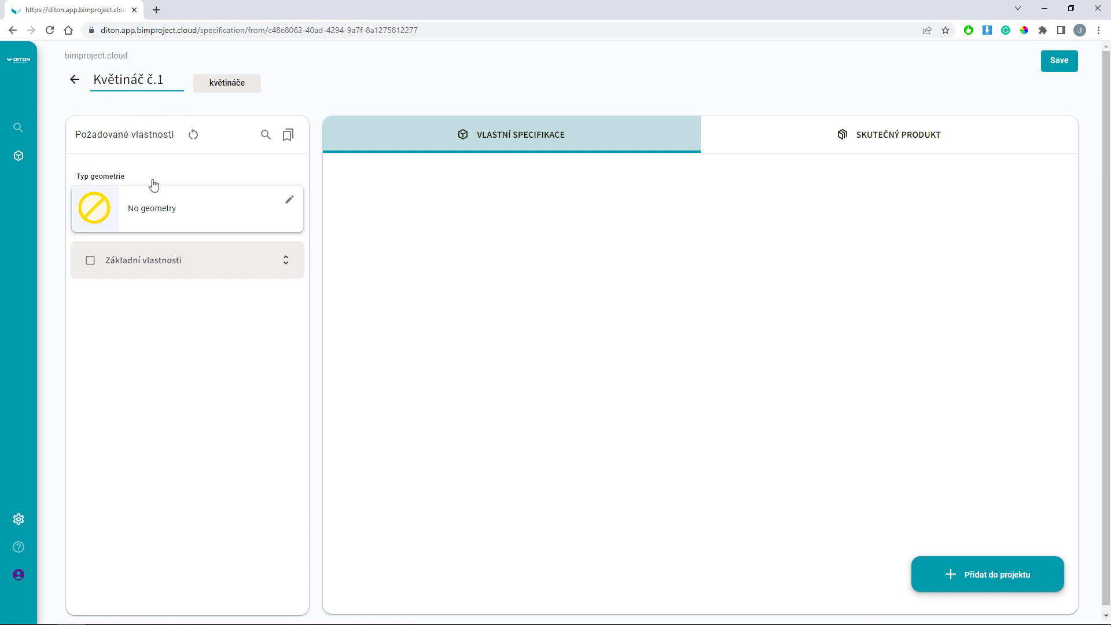
pyautogui.click(169, 214)
pyautogui.click(857, 288)
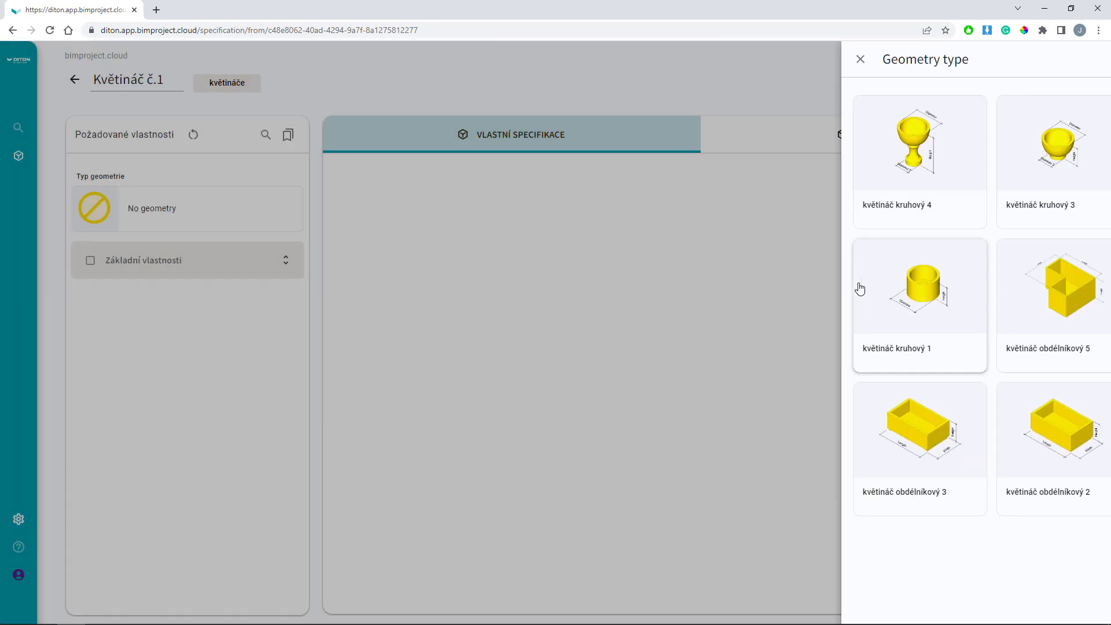
# Step: Enable the height requirement (výška) among the geometry properties with a maximum of 1059 mm
pyautogui.click(255, 270)
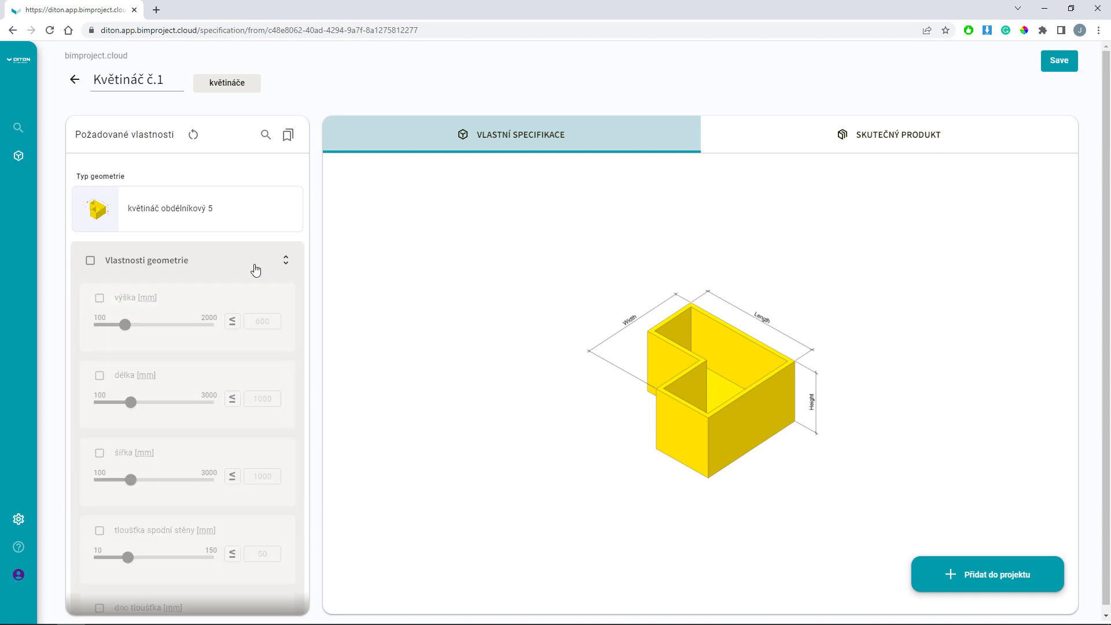
pyautogui.click(99, 297)
pyautogui.moveTo(125, 326); pyautogui.dragTo(155, 327)
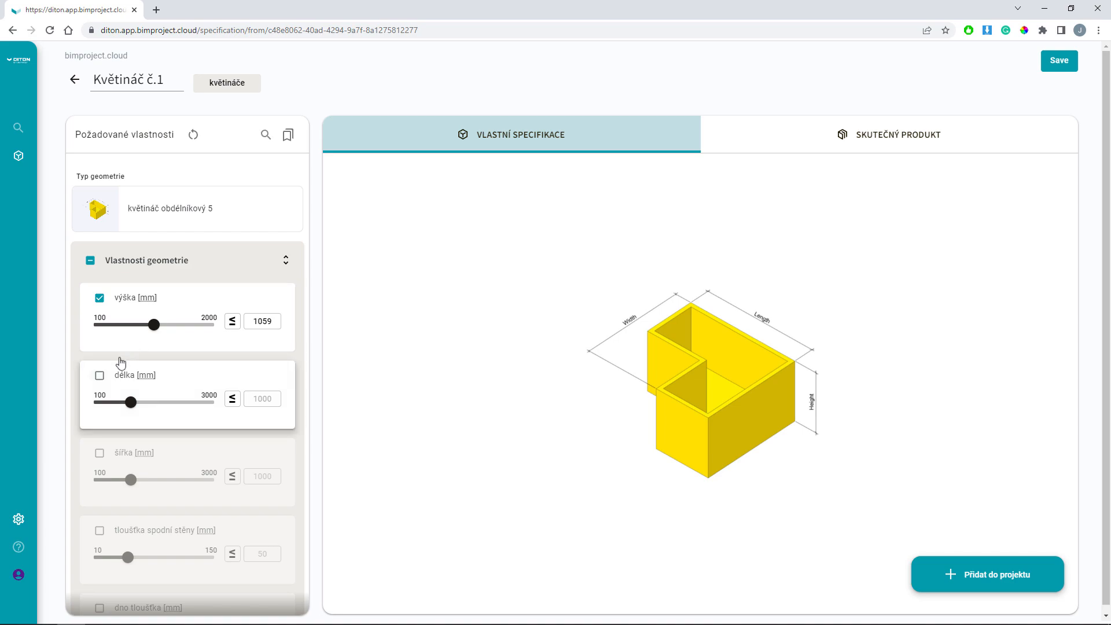
# Step: Require a minimum length (délka) of 255 mm and a maximum width (šířka) of 1986 mm
pyautogui.click(232, 399)
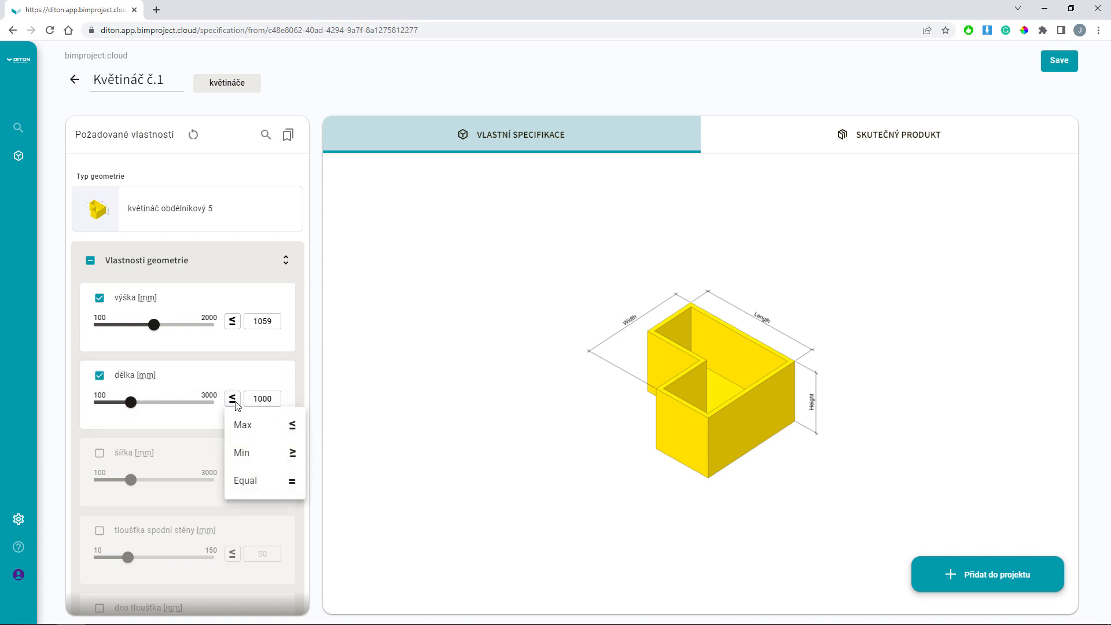
pyautogui.click(249, 457)
pyautogui.moveTo(131, 402); pyautogui.dragTo(101, 404)
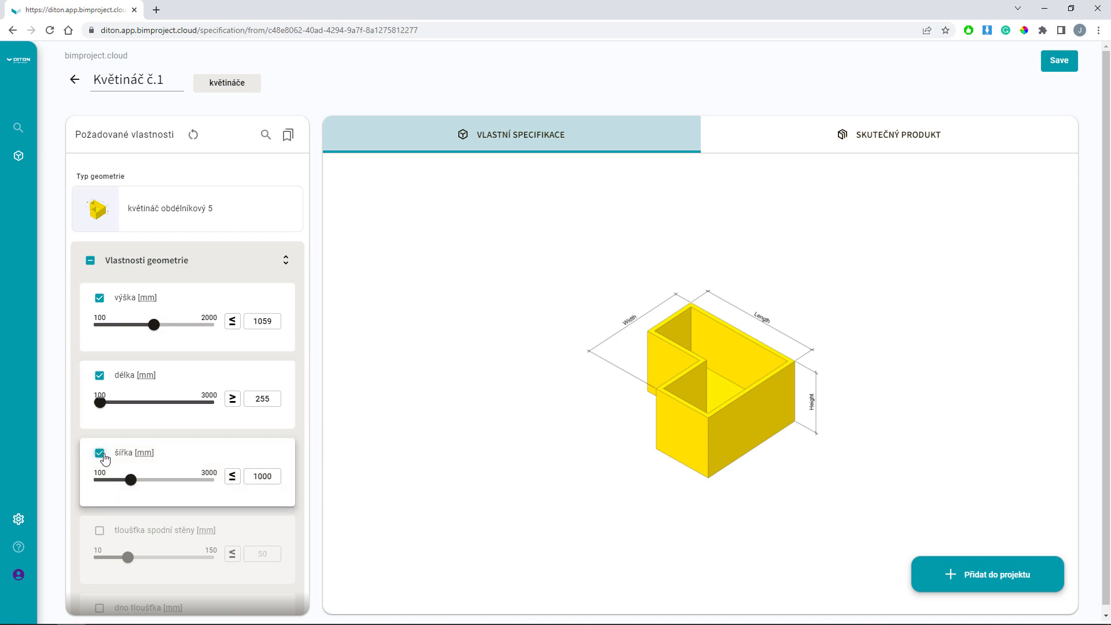
pyautogui.moveTo(131, 480); pyautogui.dragTo(171, 481)
# Step: Require the material type (druh materiálu) beton in the basic properties, and save the specification before returning to the dashboard
pyautogui.scroll(-2, 206, 445)
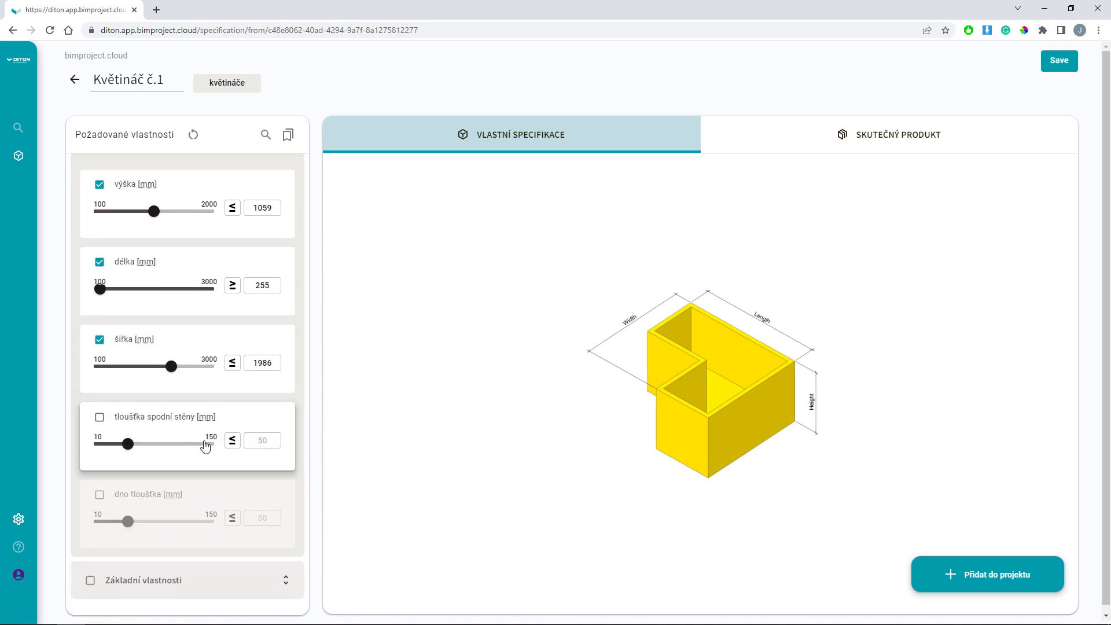
pyautogui.scroll(-6, 181, 578)
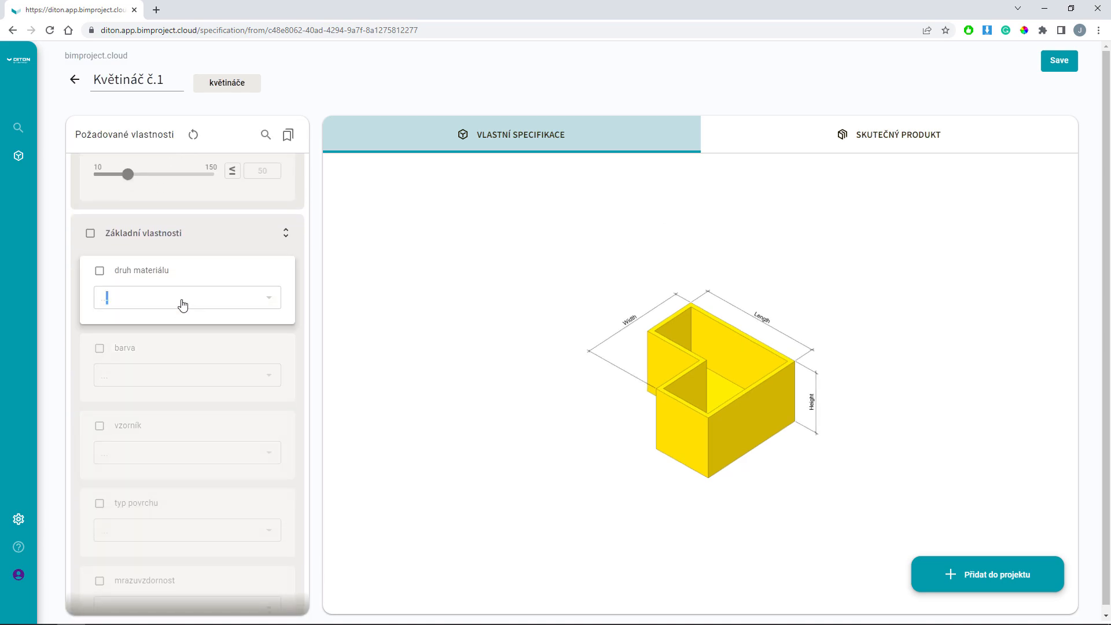
pyautogui.click(98, 272)
pyautogui.click(269, 297)
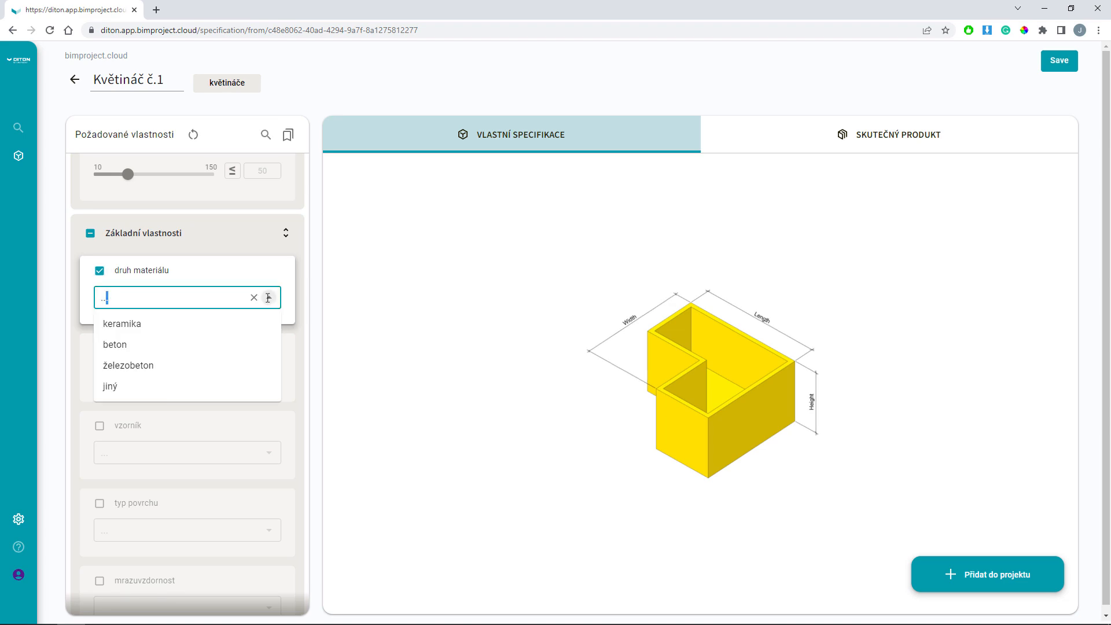
pyautogui.click(159, 348)
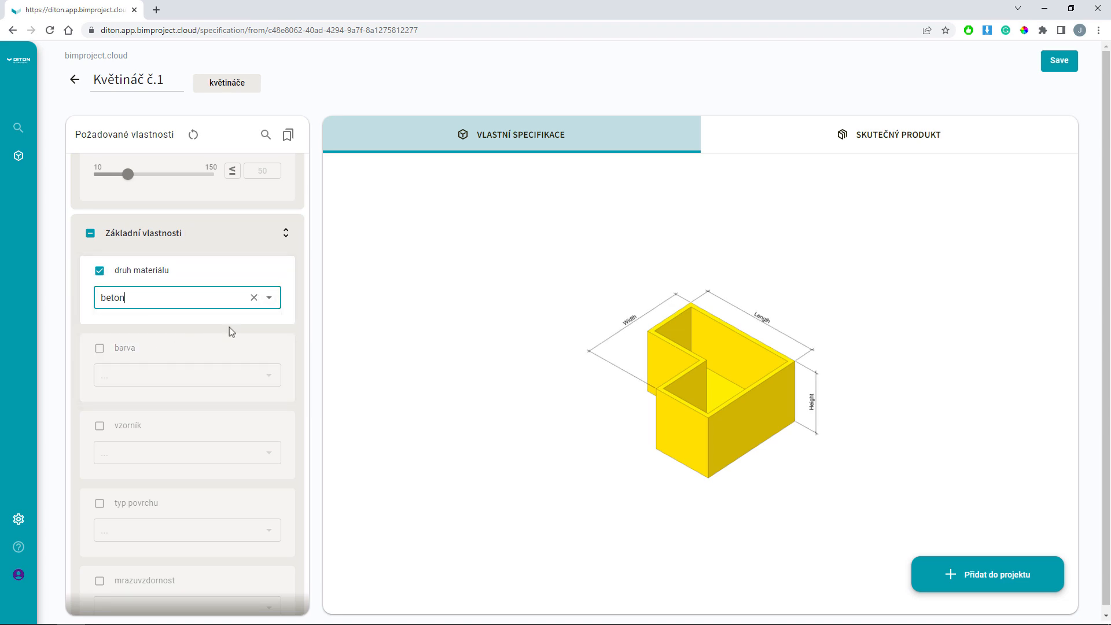
pyautogui.click(1059, 62)
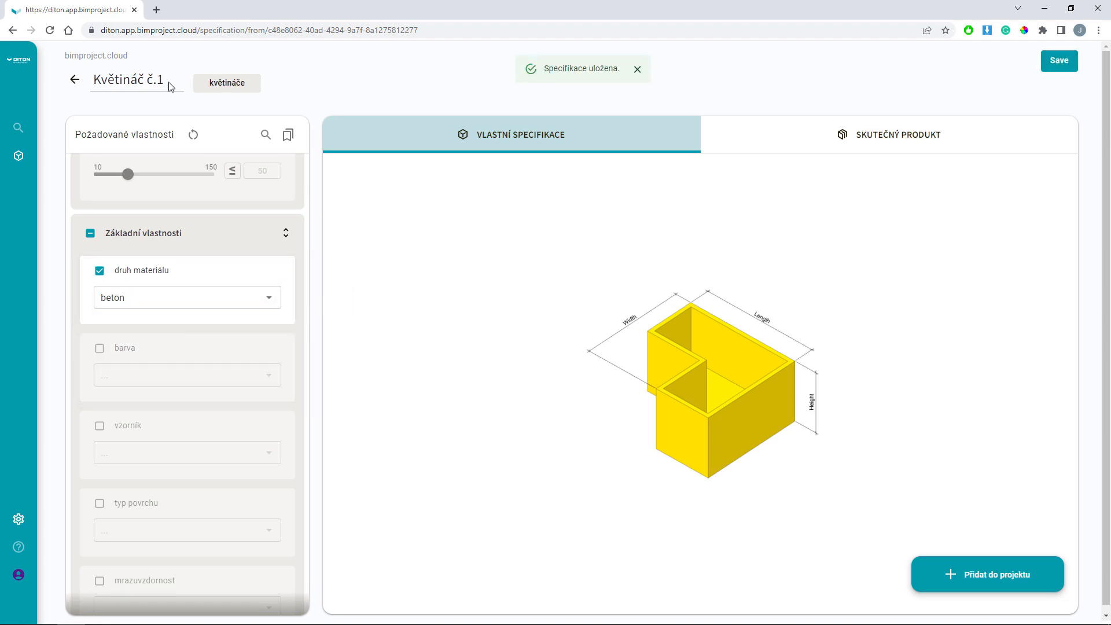
pyautogui.click(73, 82)
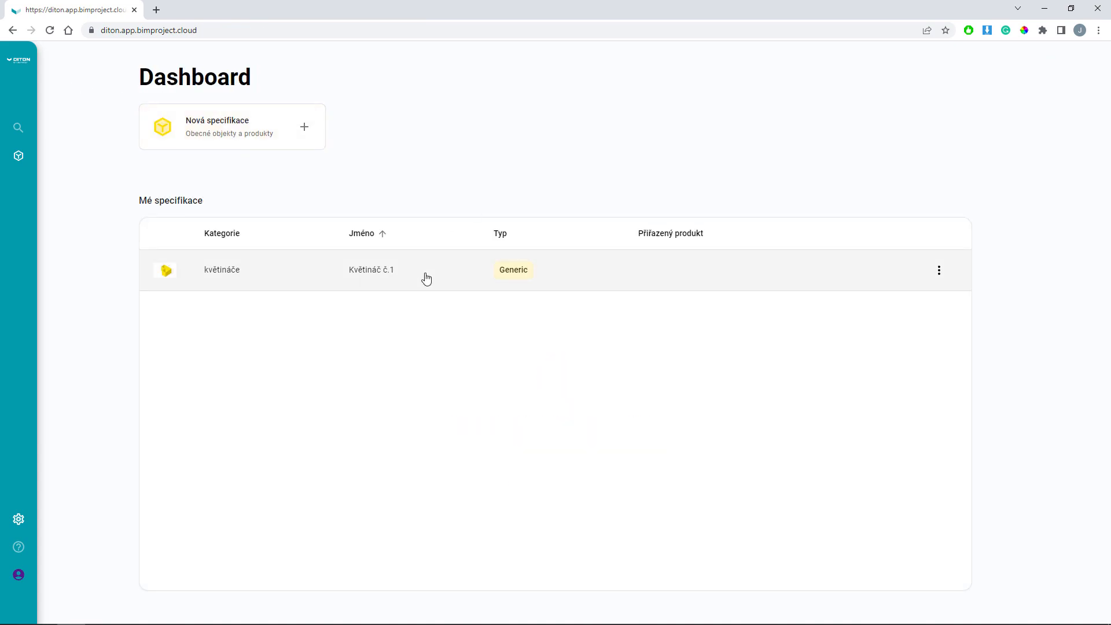
# Step: Reopen Květináč č.1, assign the Diton product Záhon V. Dub světlý to it, and save the specification
pyautogui.click(427, 279)
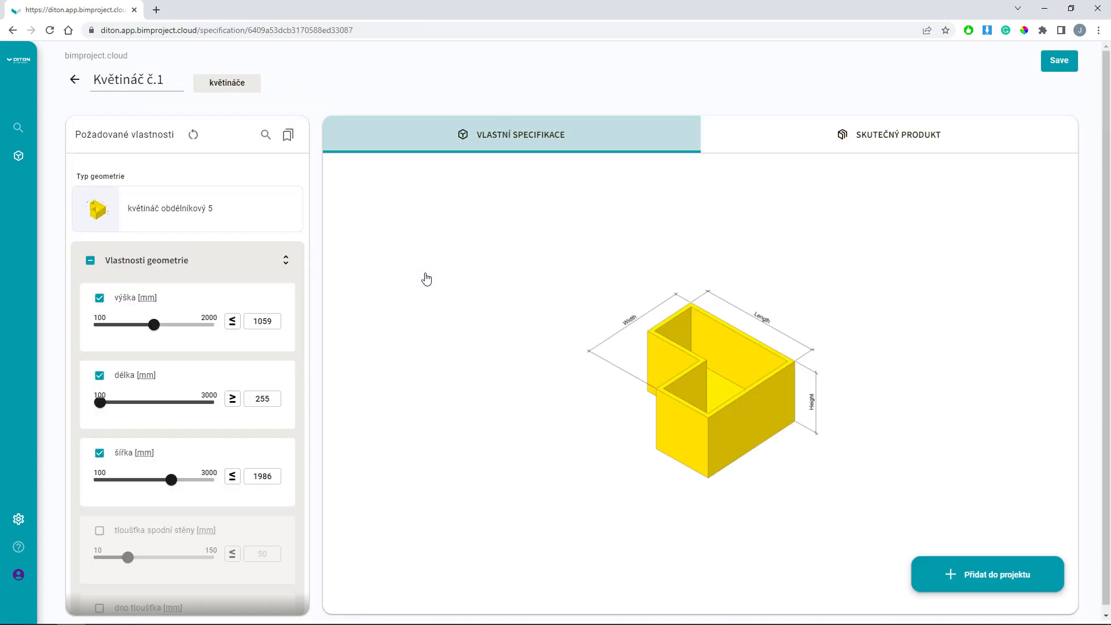
pyautogui.click(760, 151)
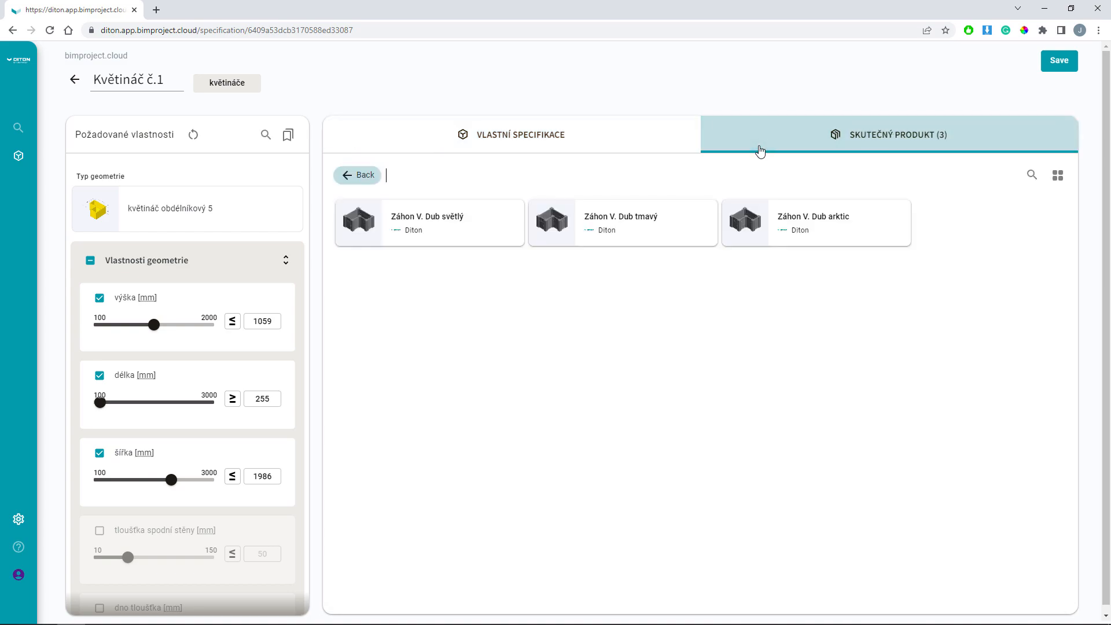
pyautogui.click(463, 230)
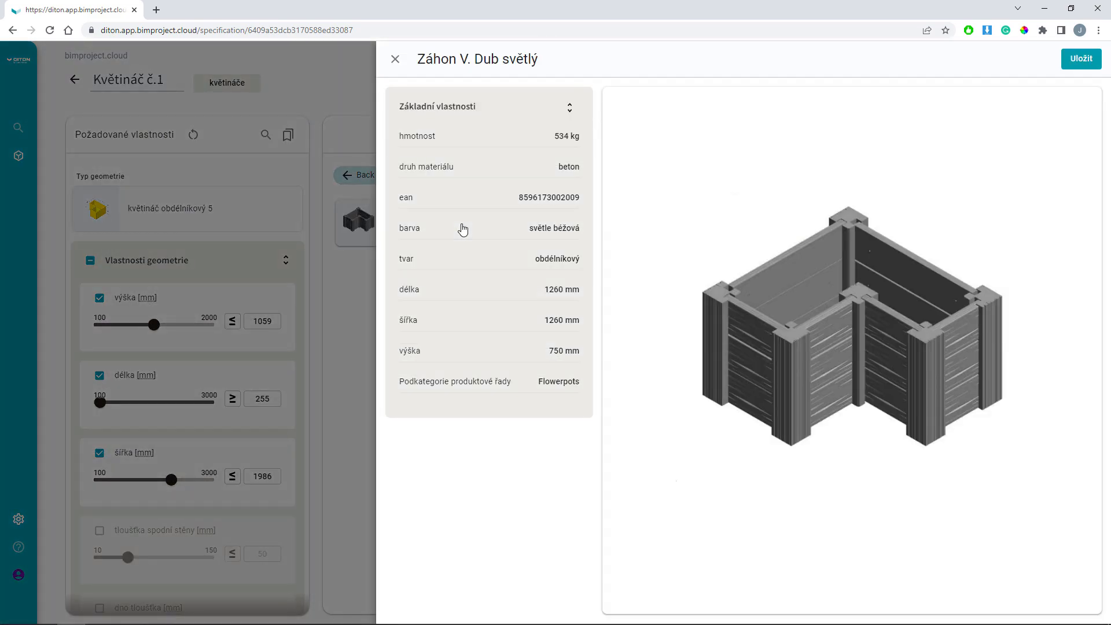
pyautogui.click(1080, 59)
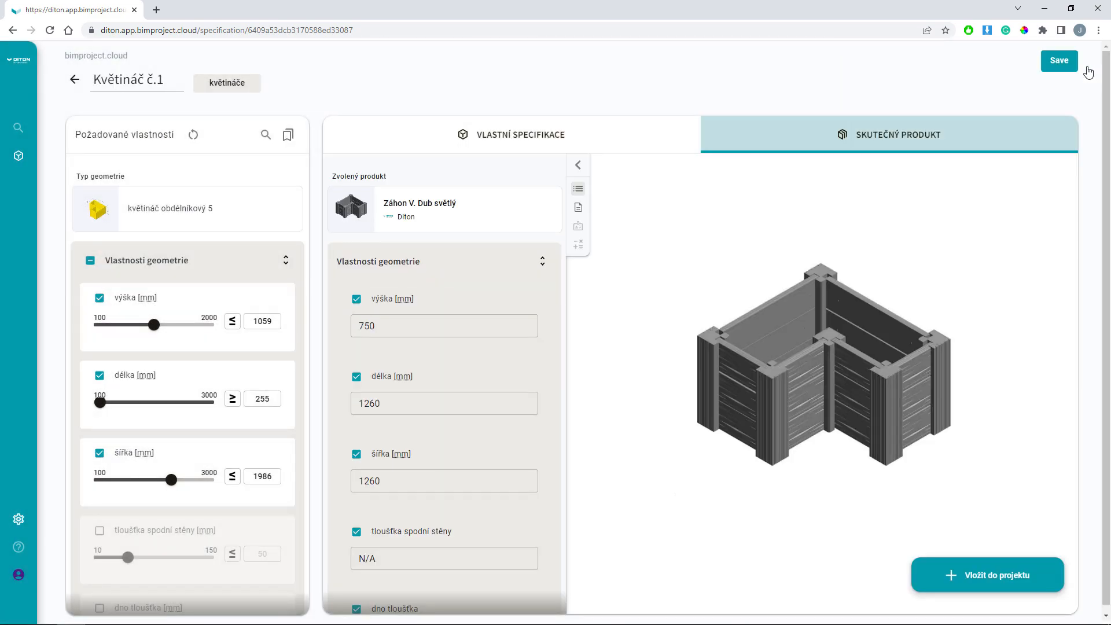
pyautogui.click(1061, 65)
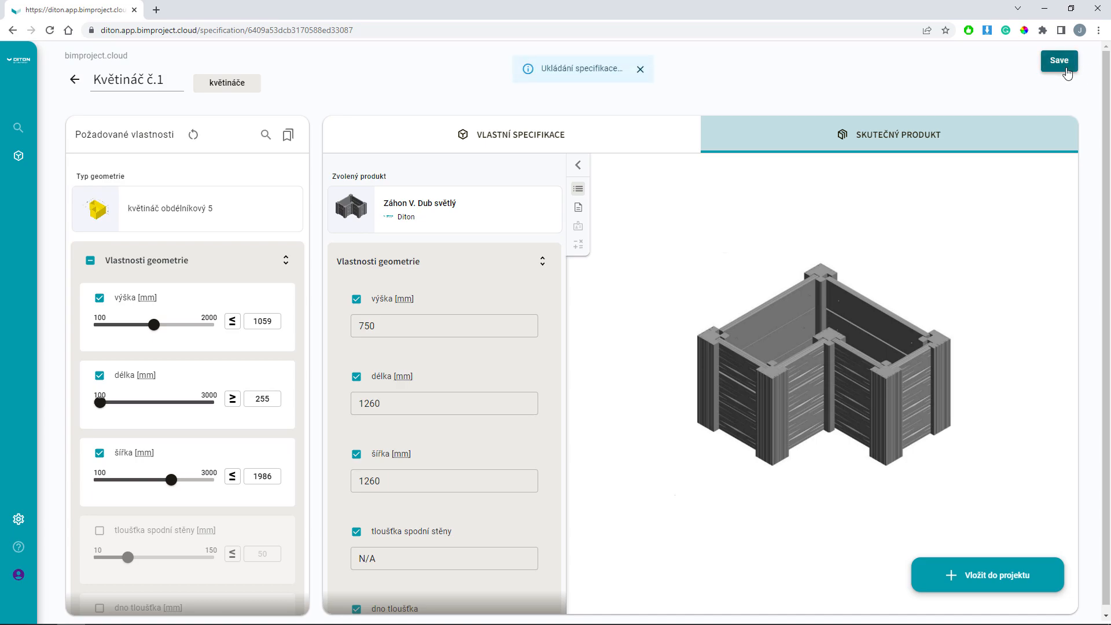
pyautogui.click(75, 81)
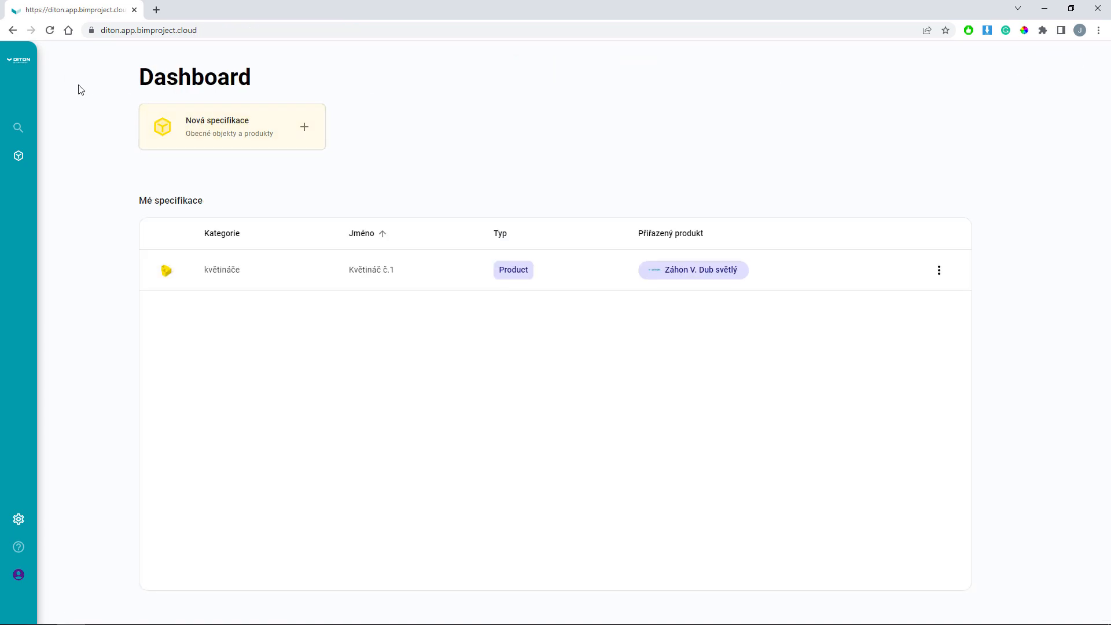
# Step: Switch the Květináč č.1 specification from the real product back to its own specification (vlastní specifikace) and save it
pyautogui.click(551, 279)
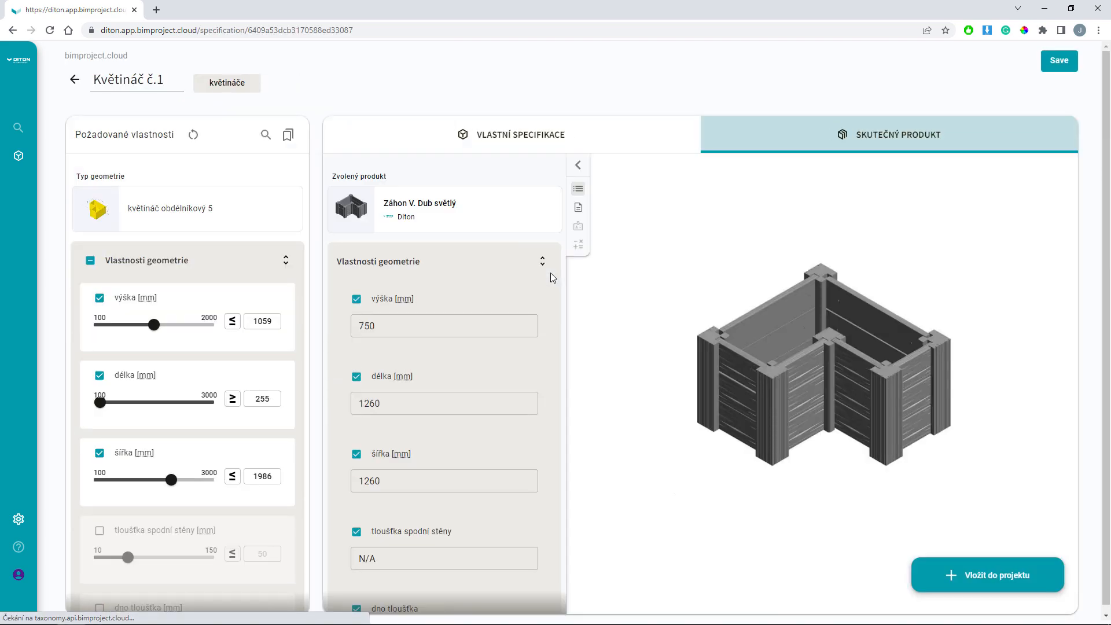
pyautogui.click(544, 138)
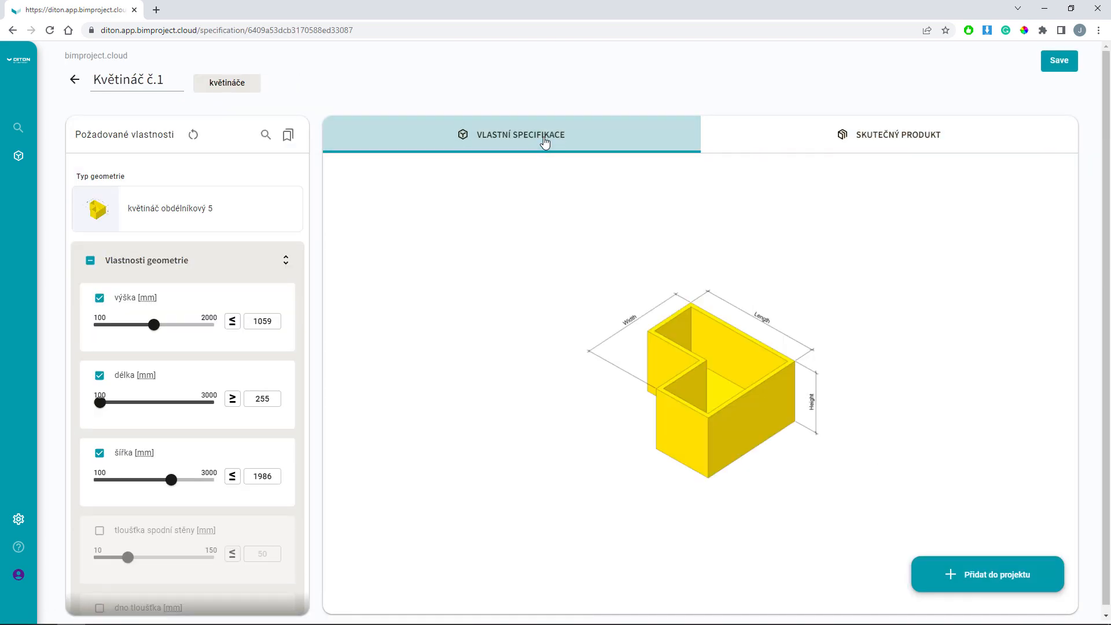
pyautogui.click(1059, 60)
pyautogui.click(75, 81)
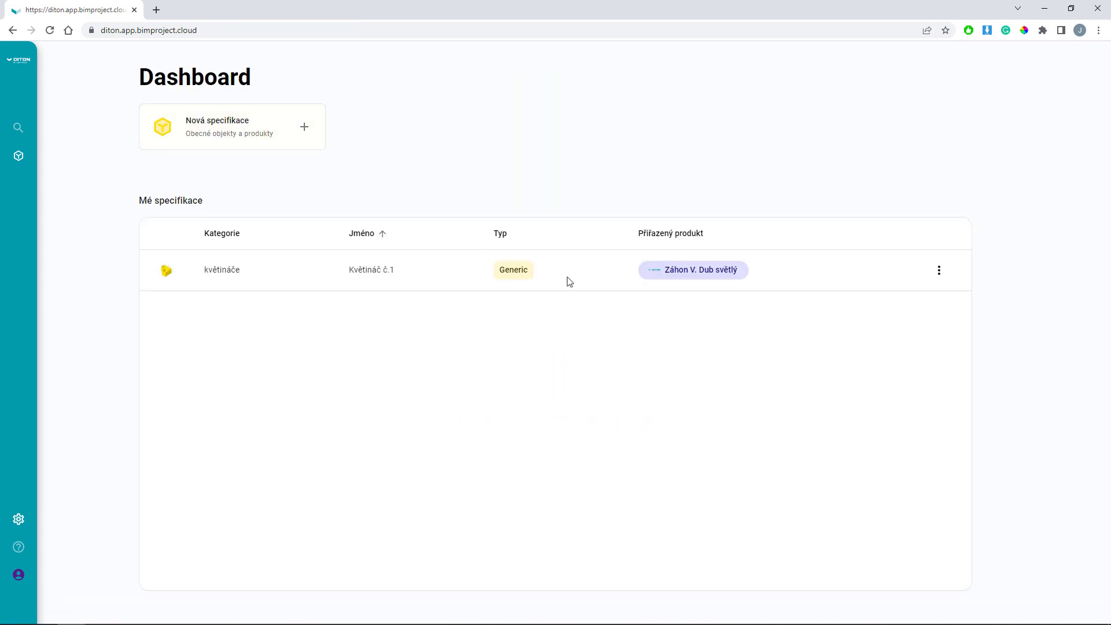
# Step: Reopen Květináč č.1 from the dashboard and raise its minimum length (délka) to 1128 mm
pyautogui.click(569, 283)
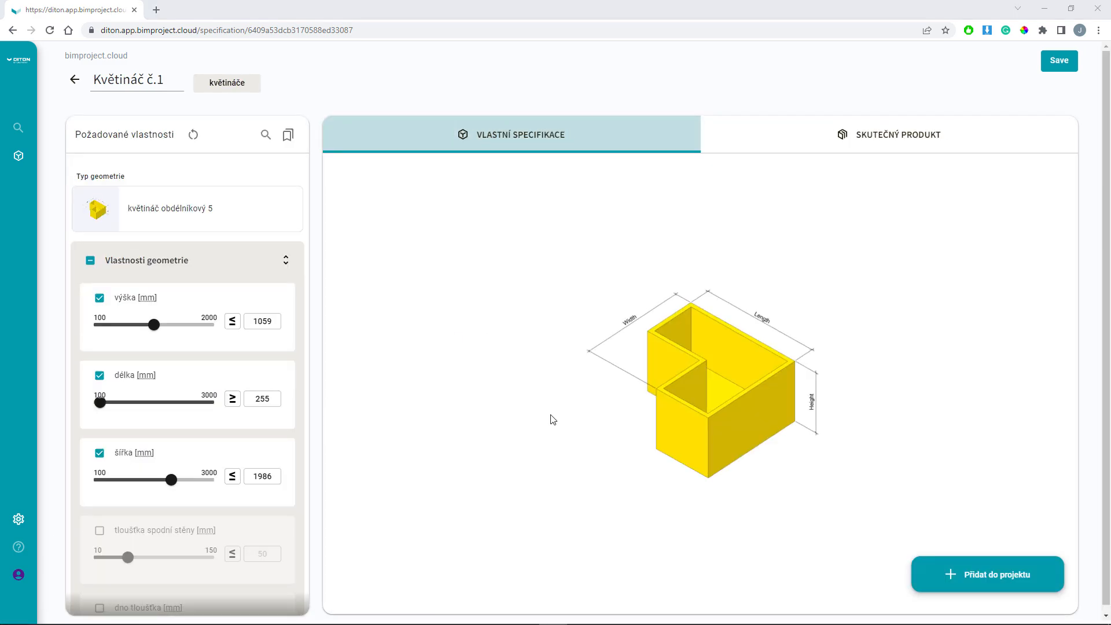
pyautogui.moveTo(100, 403); pyautogui.dragTo(137, 410)
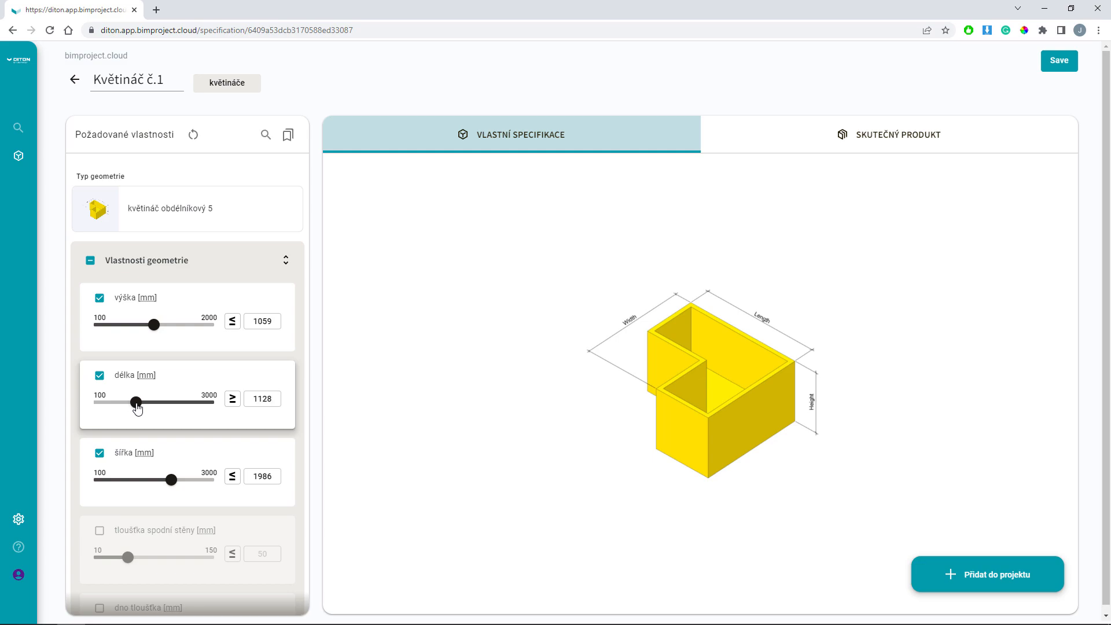
# Step: Insert Květináč č.1 into the Revit model as a new family and place it on D-01-Level0 beside the fence, above the horizontal wall
pyautogui.click(977, 566)
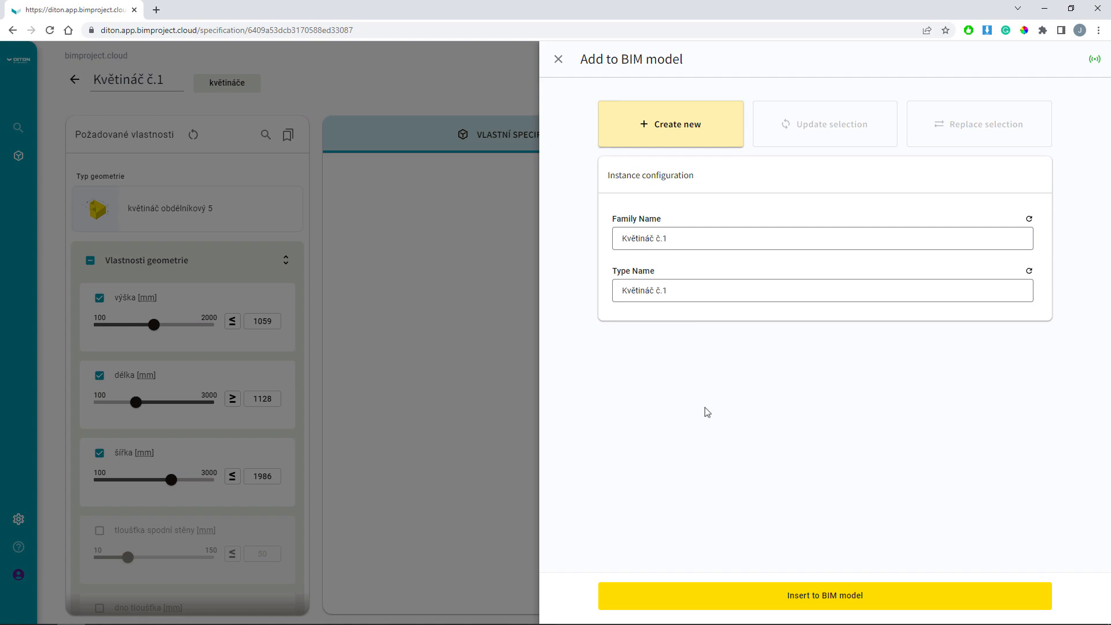
pyautogui.click(732, 606)
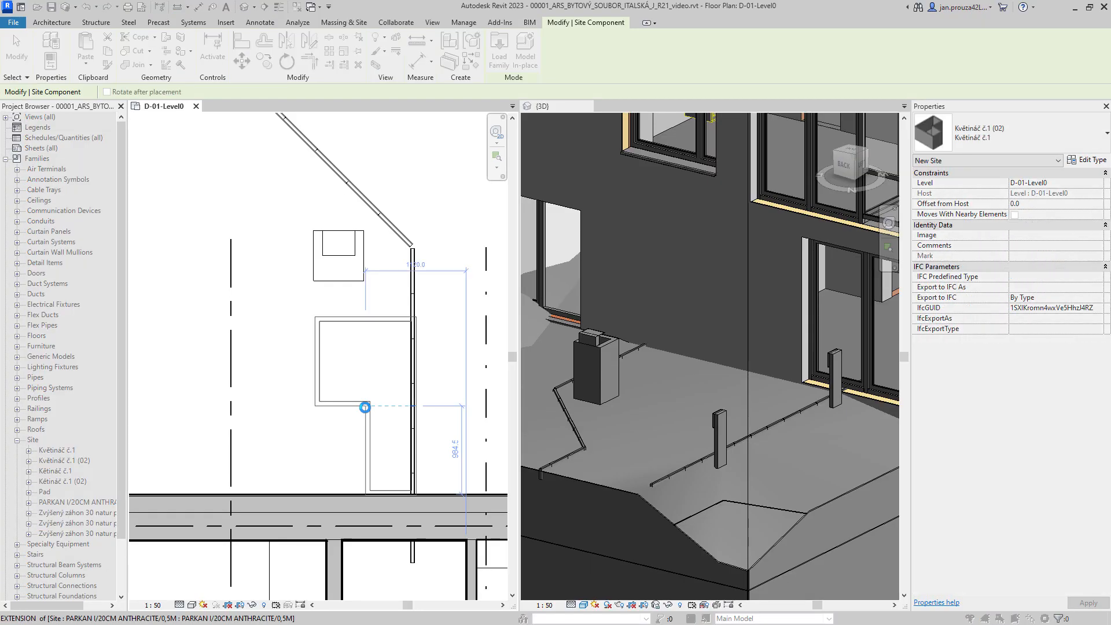
pyautogui.click(356, 399)
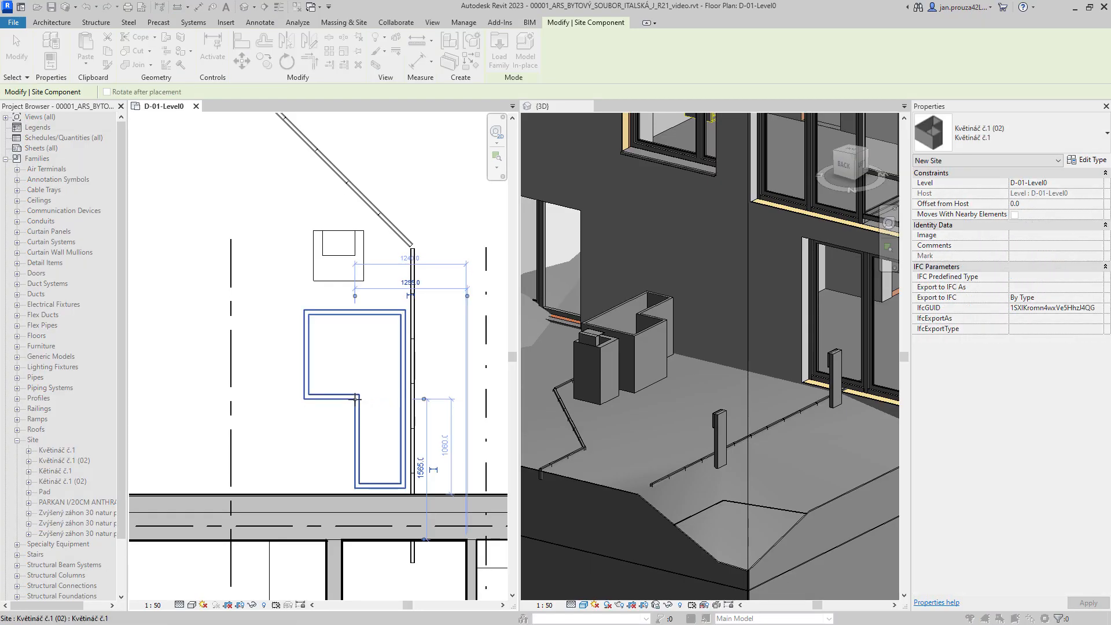
pyautogui.press('Escape')
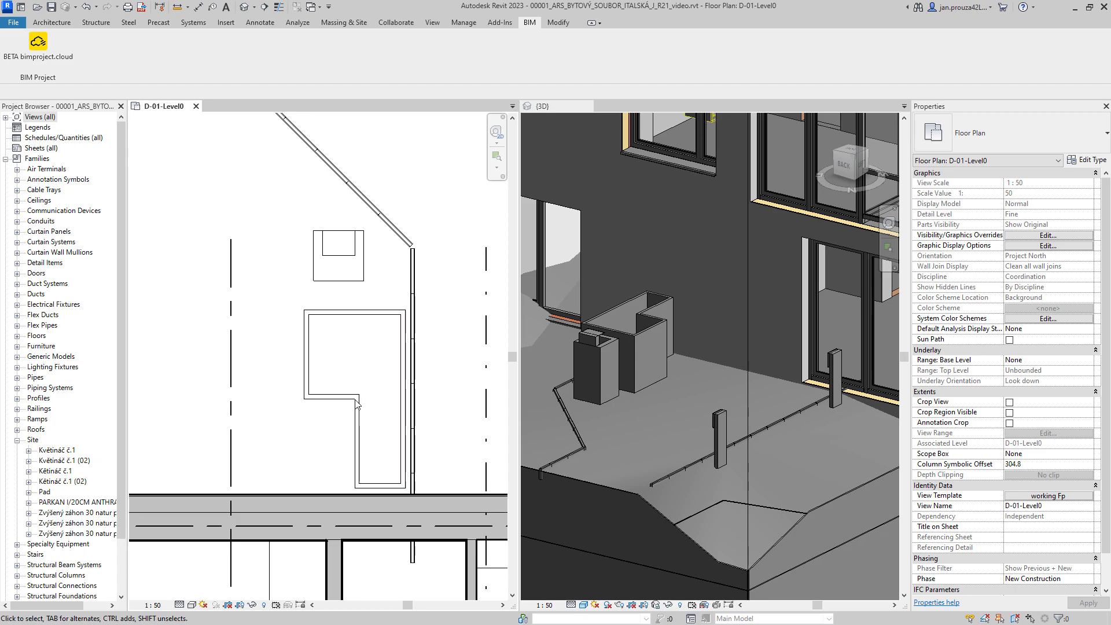
# Step: Open the type properties of the placed planter to examine its material and dimensions
pyautogui.click(405, 371)
pyautogui.click(1087, 160)
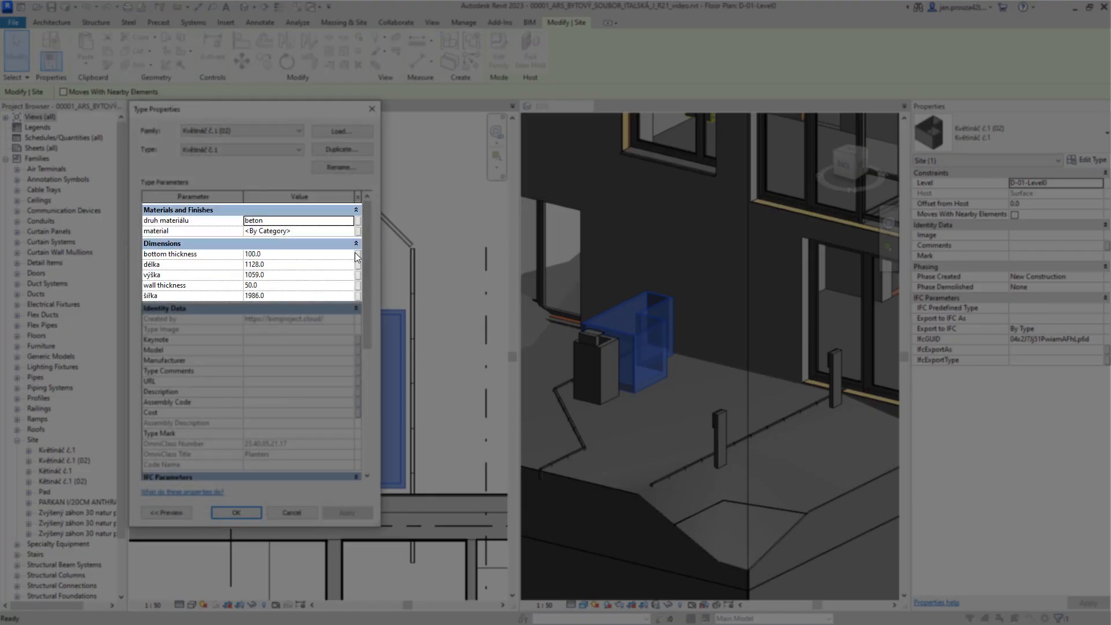
# Step: Set výška to 884 mm, délka to 973 mm and šířka to 1817 mm in the bimproject.cloud specification, then update the planter selected in Revit
pyautogui.click(250, 513)
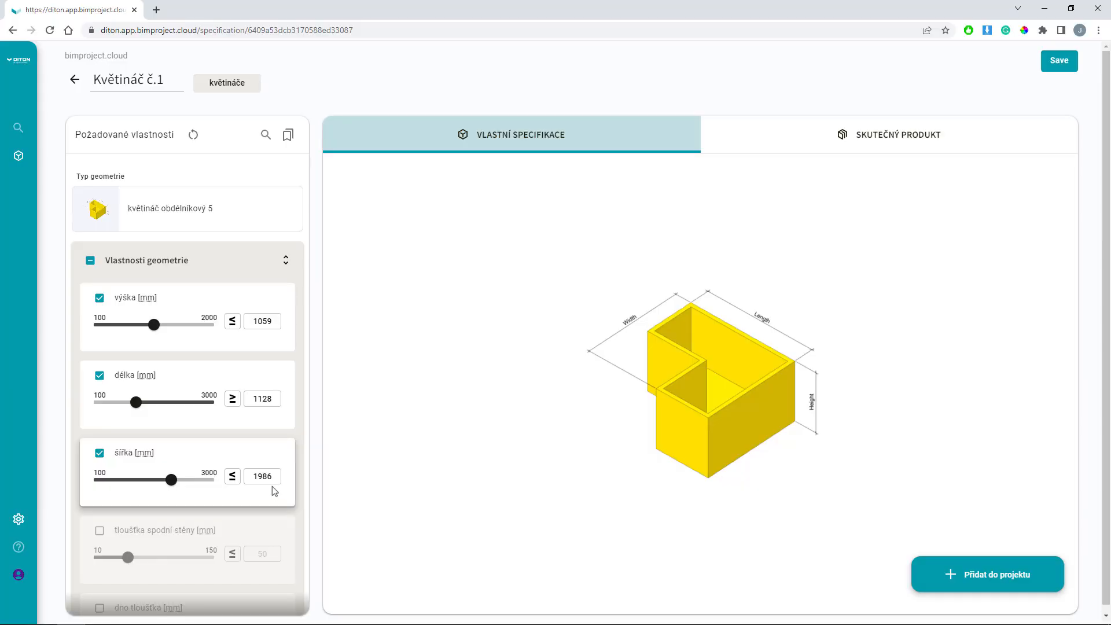
pyautogui.moveTo(154, 333); pyautogui.dragTo(144, 333)
pyautogui.moveTo(172, 480); pyautogui.dragTo(165, 480)
pyautogui.moveTo(137, 411); pyautogui.dragTo(132, 411)
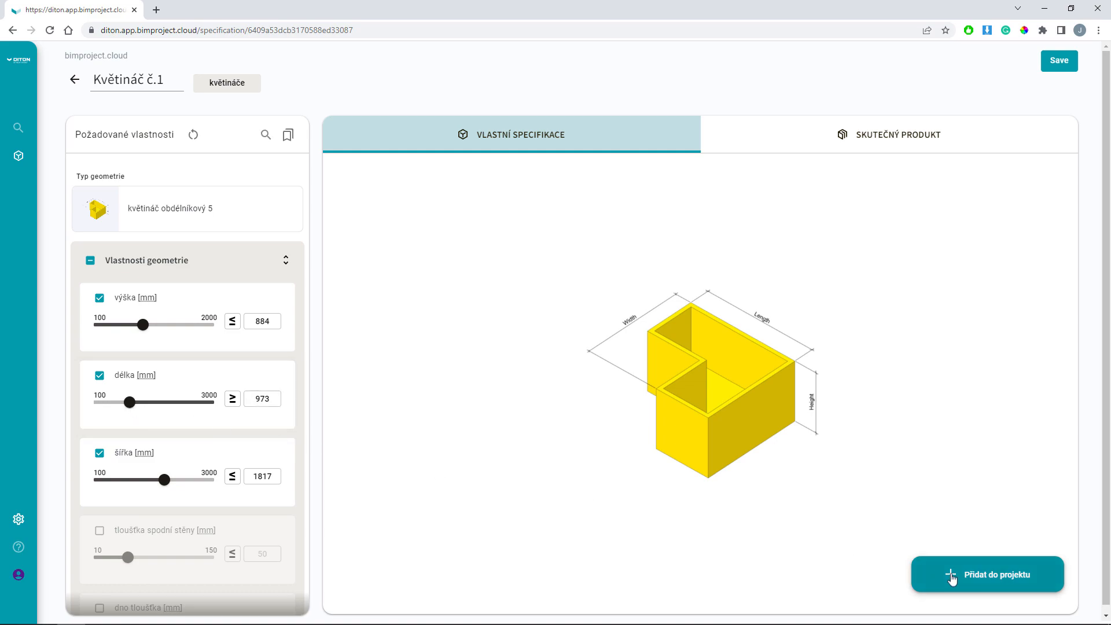
pyautogui.click(973, 580)
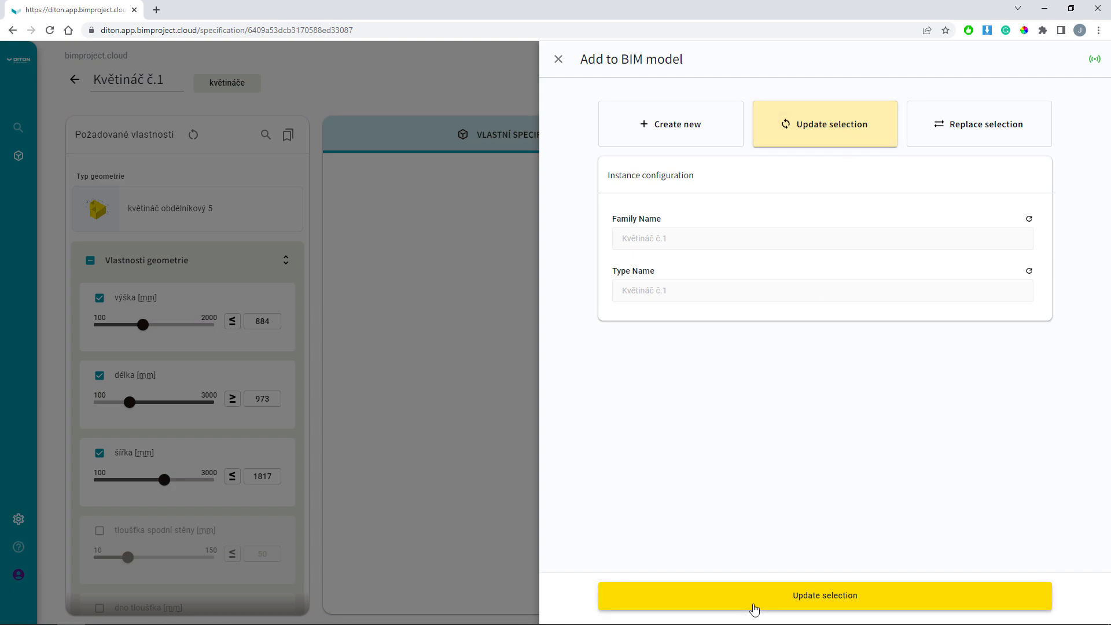
pyautogui.click(754, 607)
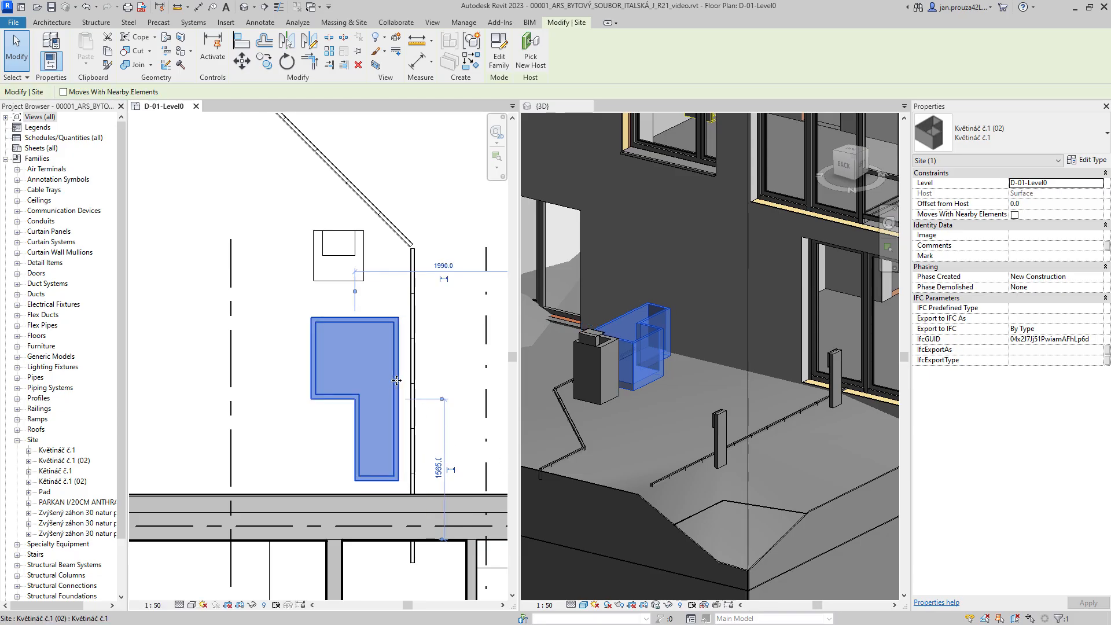
# Step: Move the updated planter closer to the fence in the Revit floor plan and open its type properties
pyautogui.moveTo(404, 388); pyautogui.dragTo(412, 394)
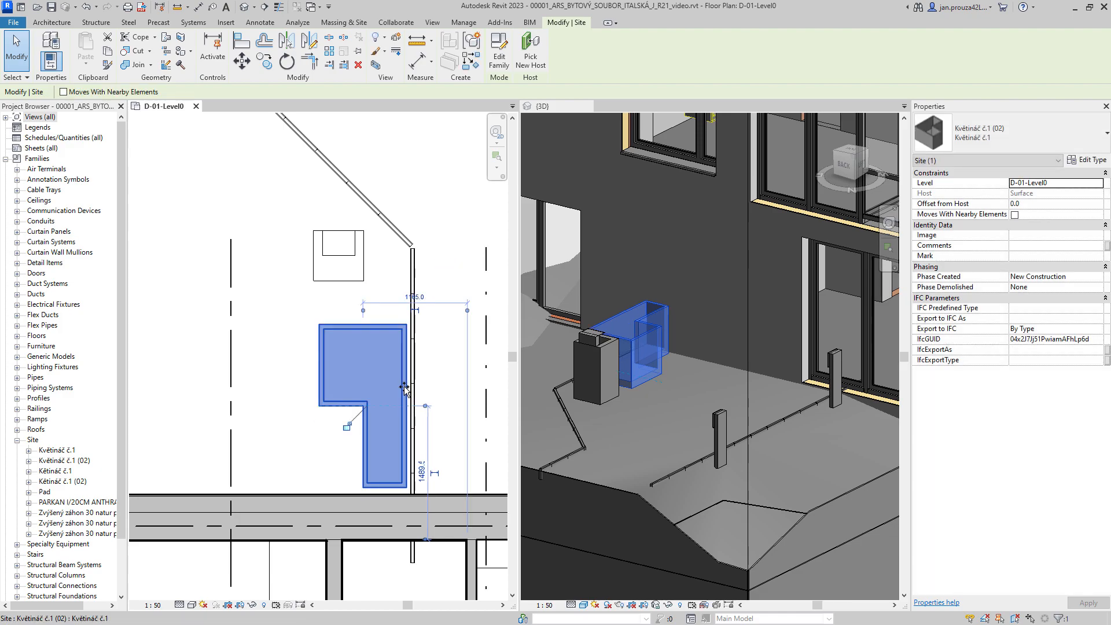
pyautogui.click(1089, 161)
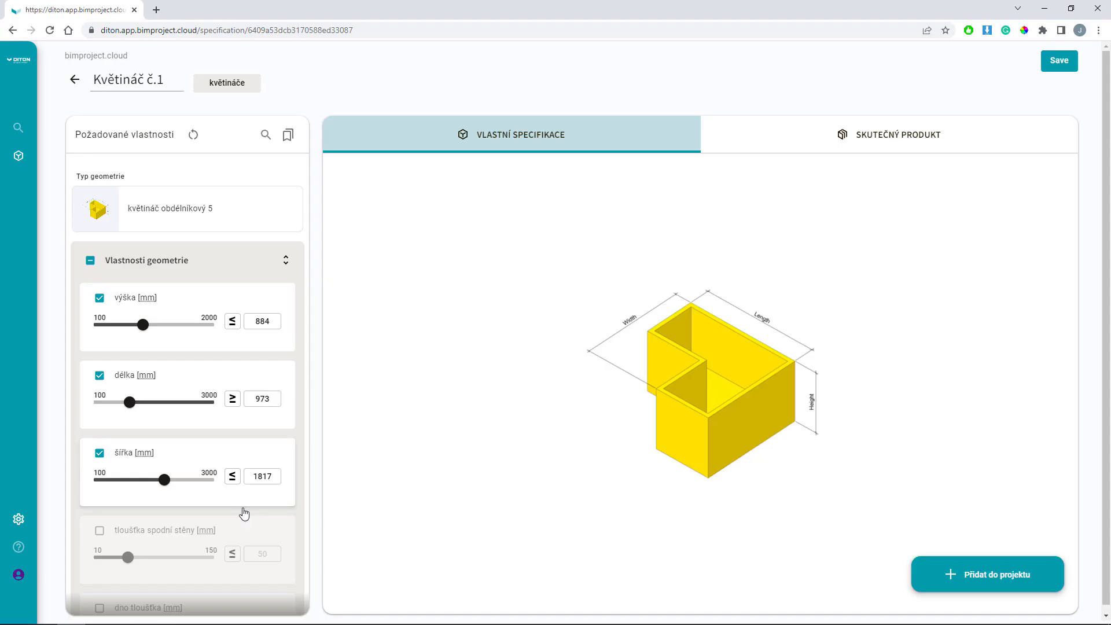
# Step: Change the specification's geometry type to květináč obdélníkový 1 in bimproject.cloud and replace the planter selected in Revit with it
pyautogui.click(250, 218)
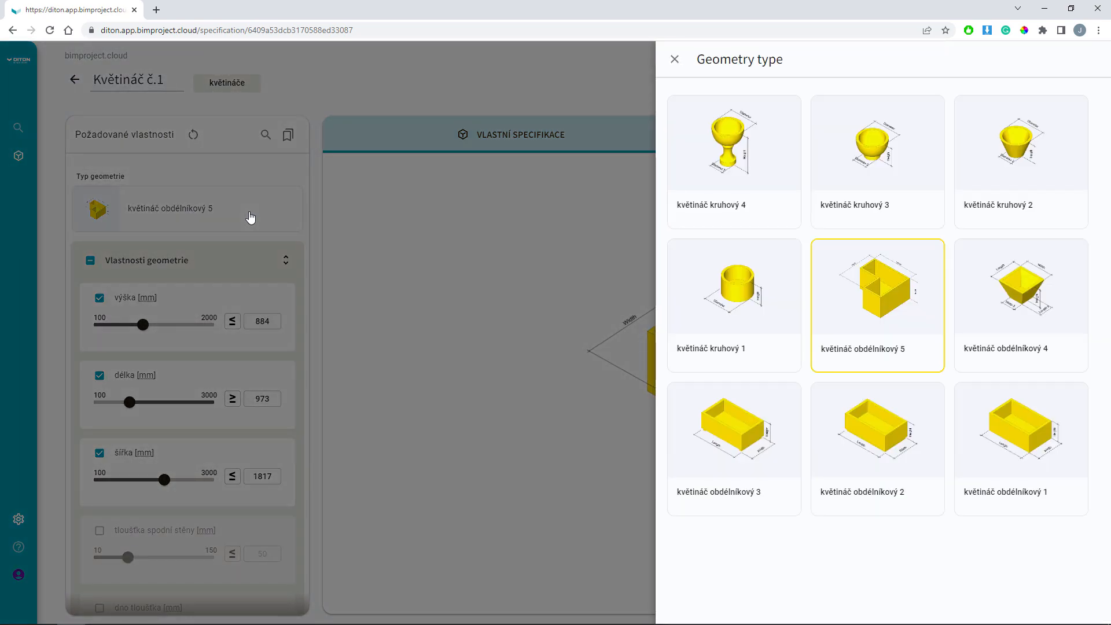
pyautogui.click(1026, 455)
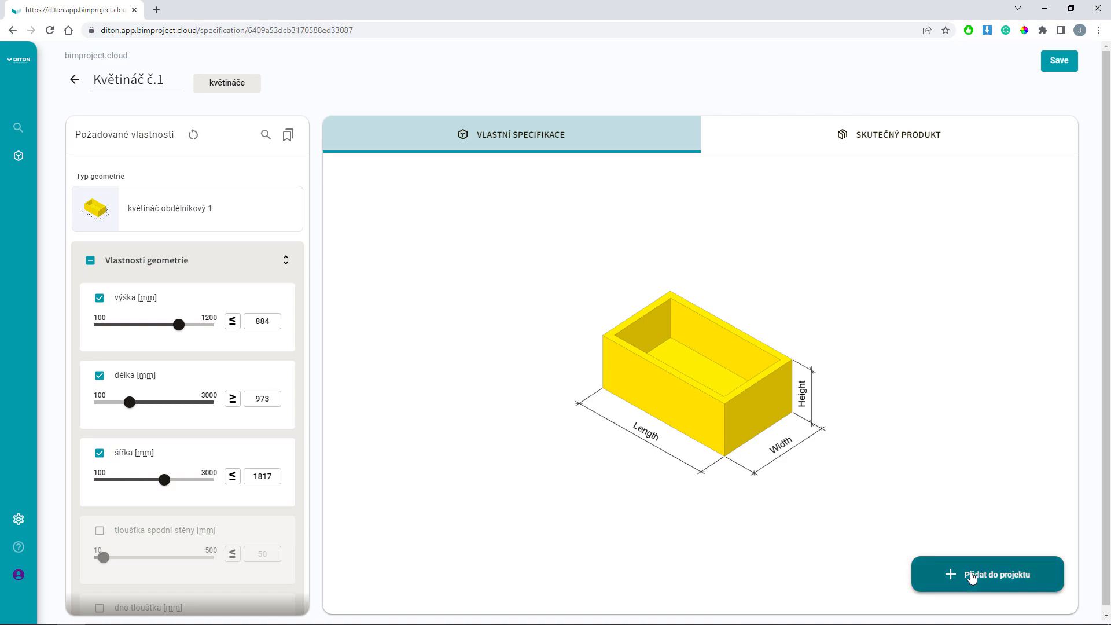
pyautogui.click(972, 576)
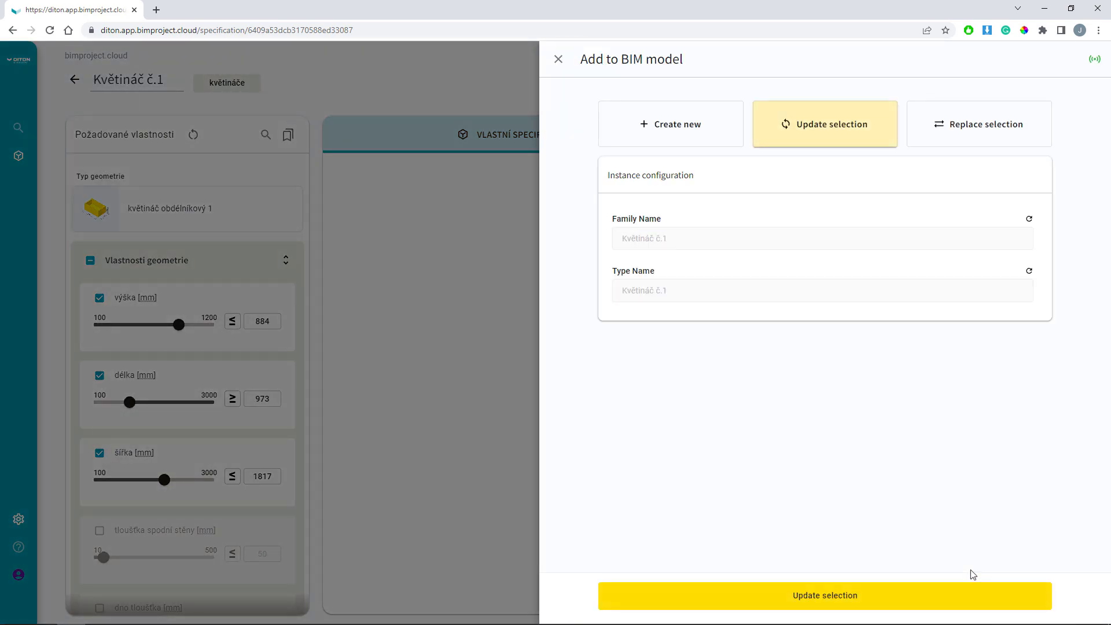
pyautogui.click(953, 124)
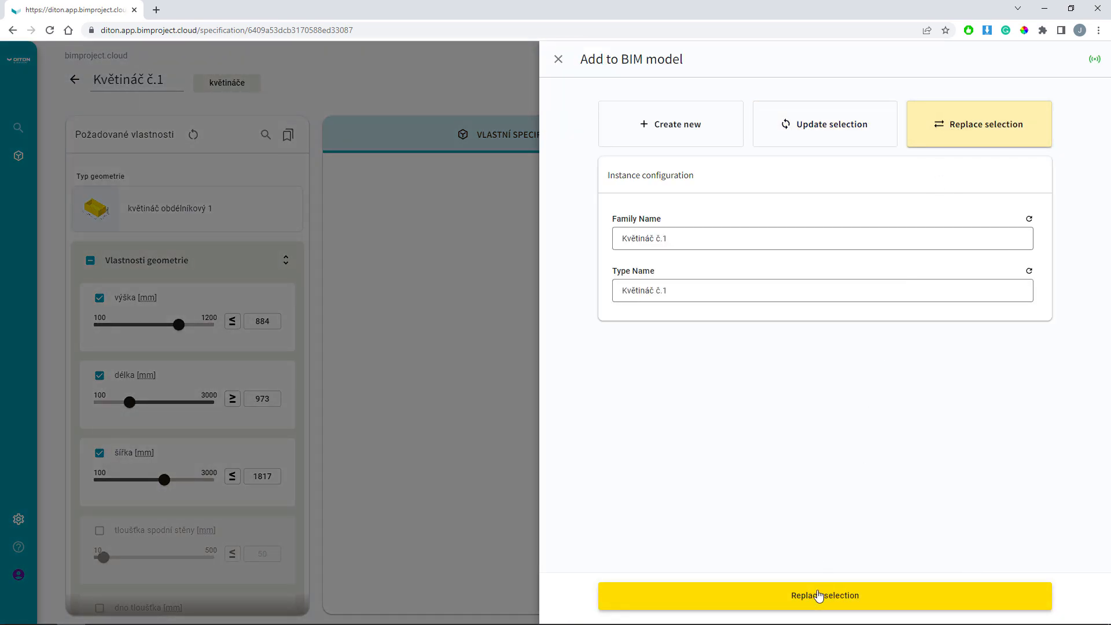
pyautogui.click(821, 596)
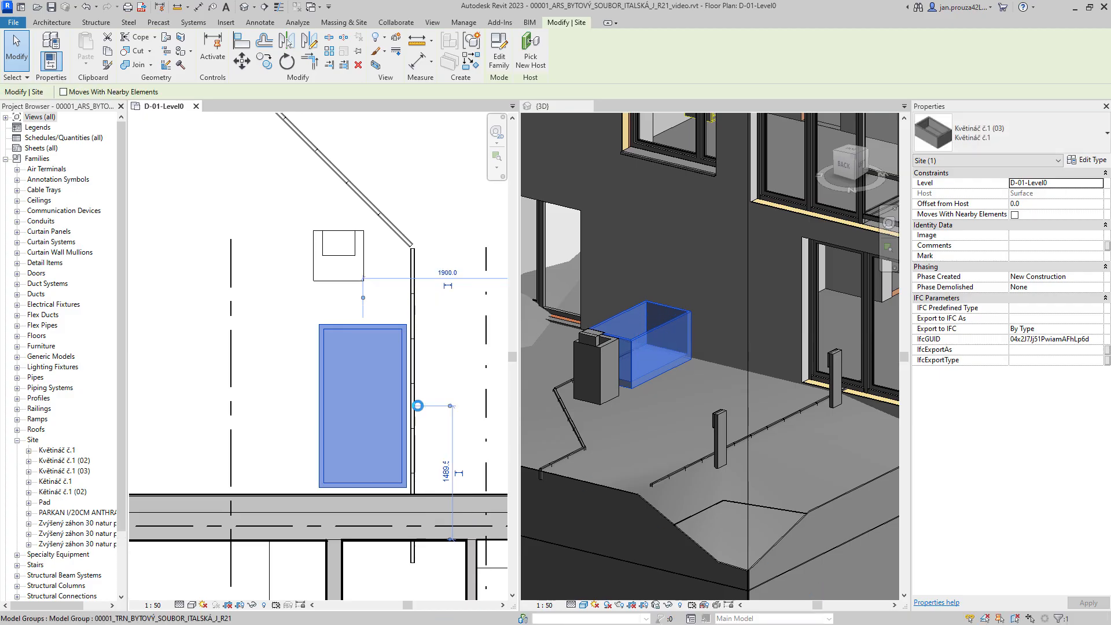
# Step: Examine the material and dimensions in the replaced planter's type properties in Revit
pyautogui.click(1088, 161)
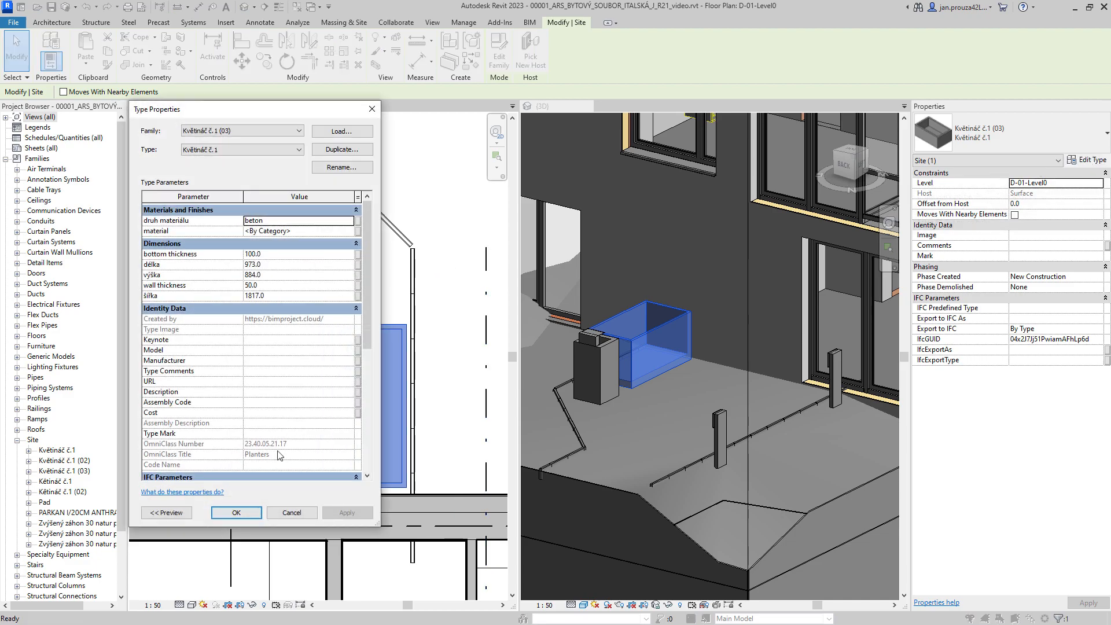
pyautogui.click(236, 513)
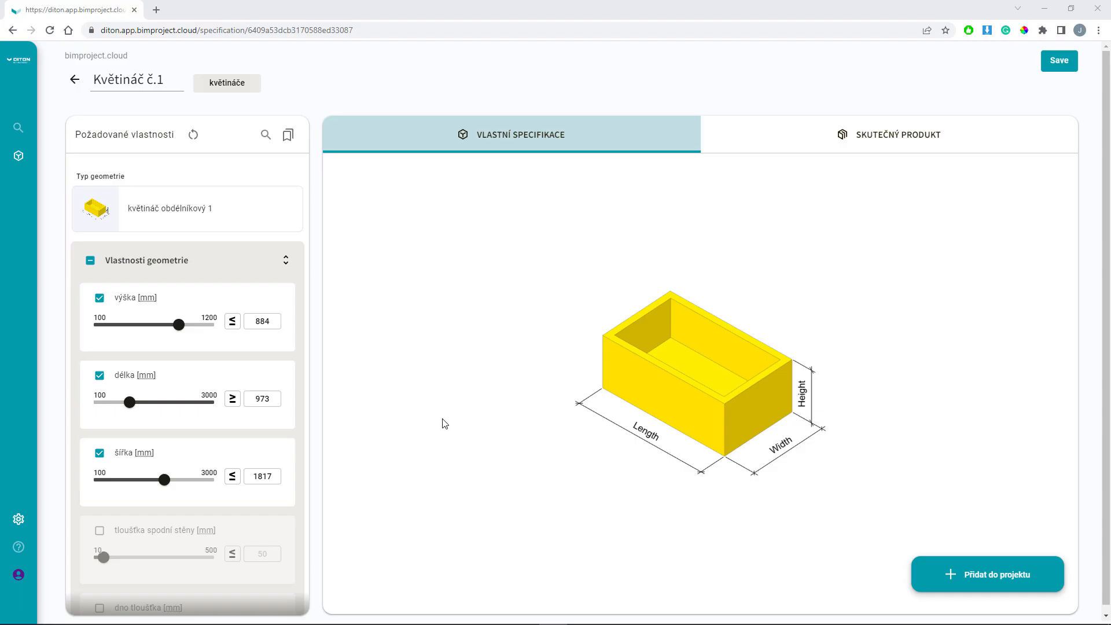
# Step: Lower the maximum výška to 655 mm and swap the specification's assigned real product for Zvýšený záhon 30 natur patina
pyautogui.click(746, 136)
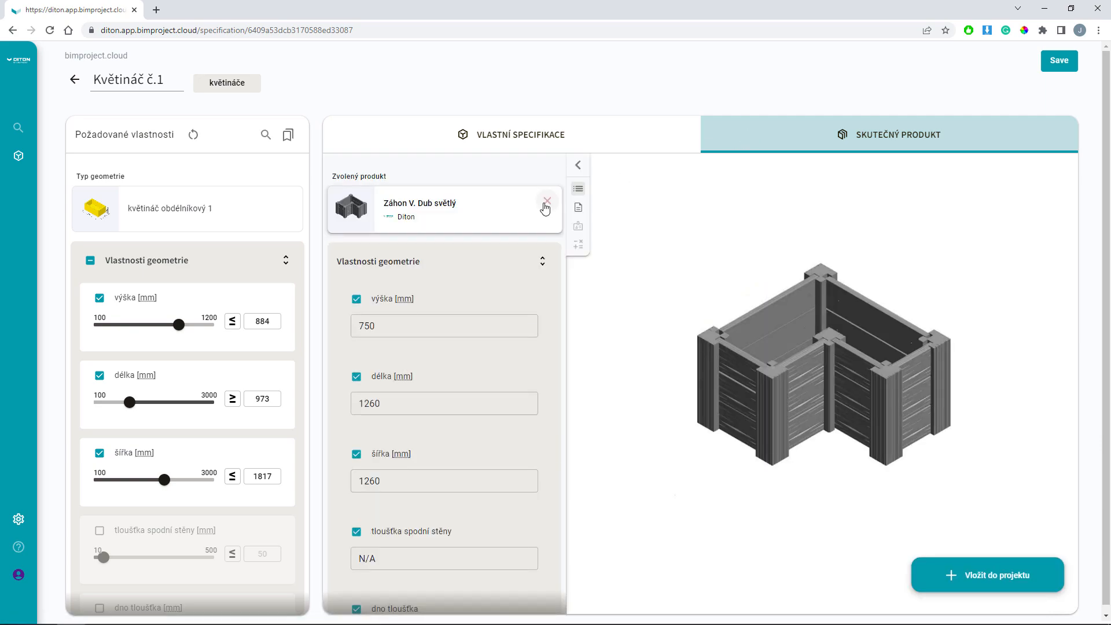
pyautogui.moveTo(179, 325); pyautogui.dragTo(154, 325)
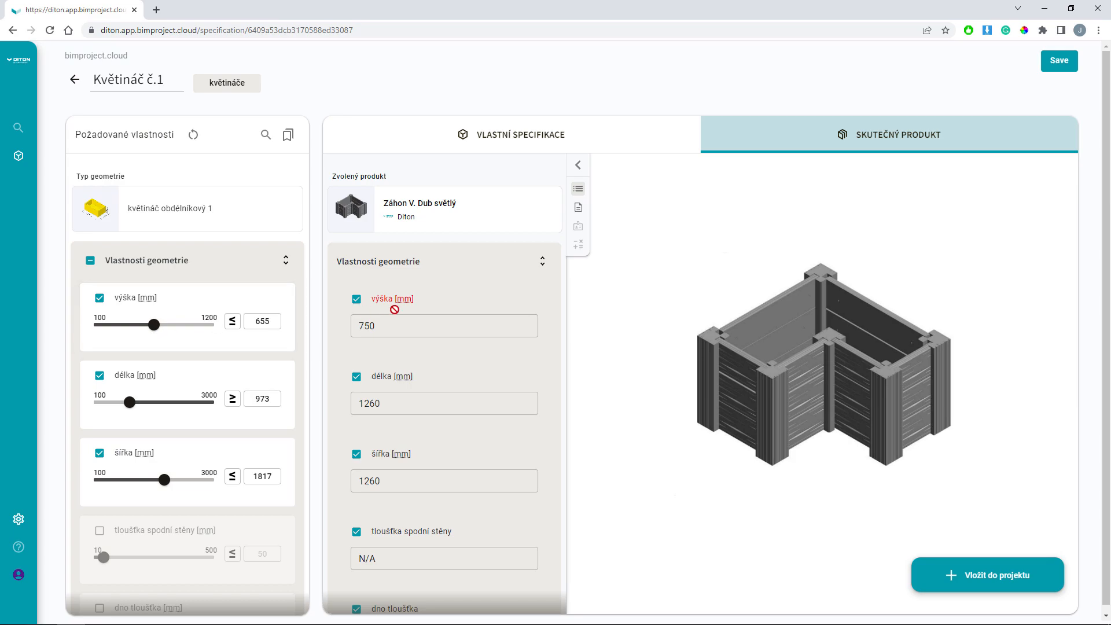
pyautogui.click(550, 206)
pyautogui.click(451, 328)
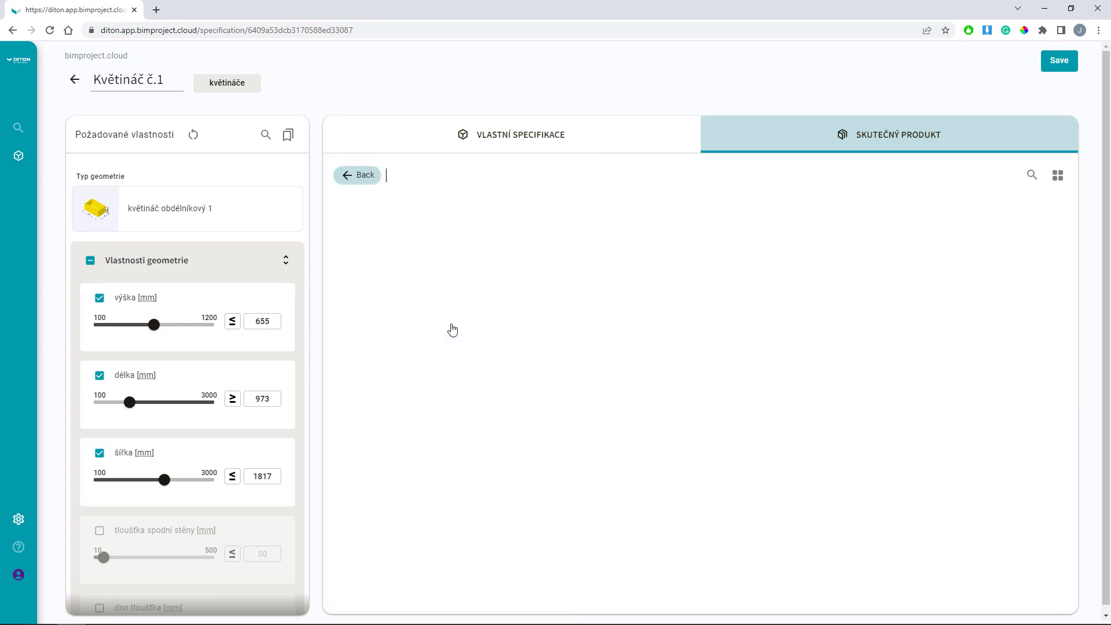
pyautogui.click(456, 235)
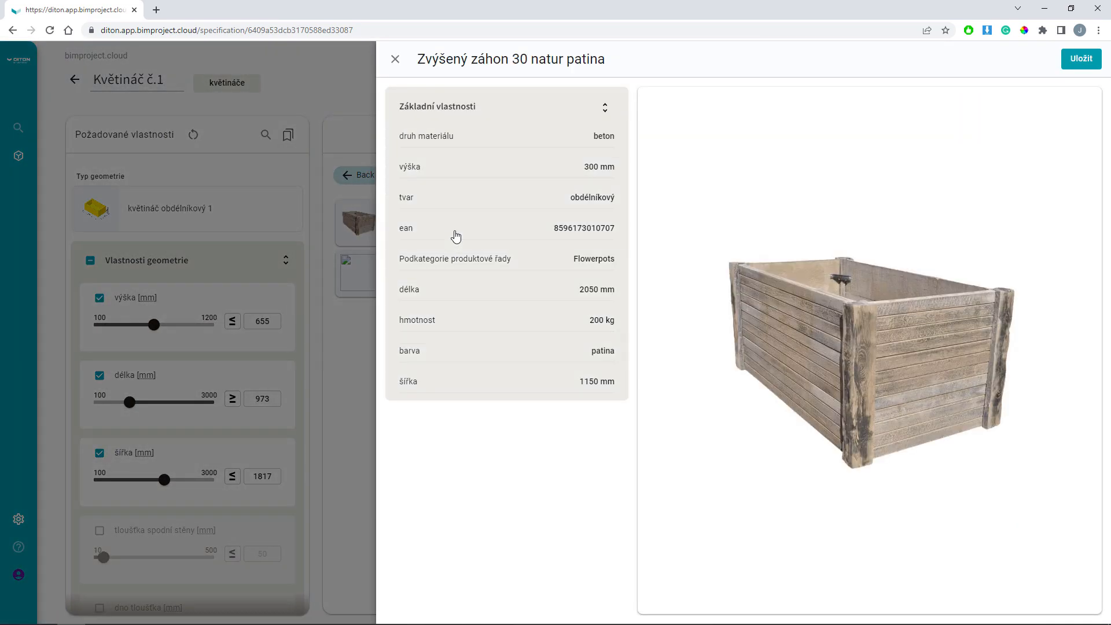
pyautogui.click(1081, 58)
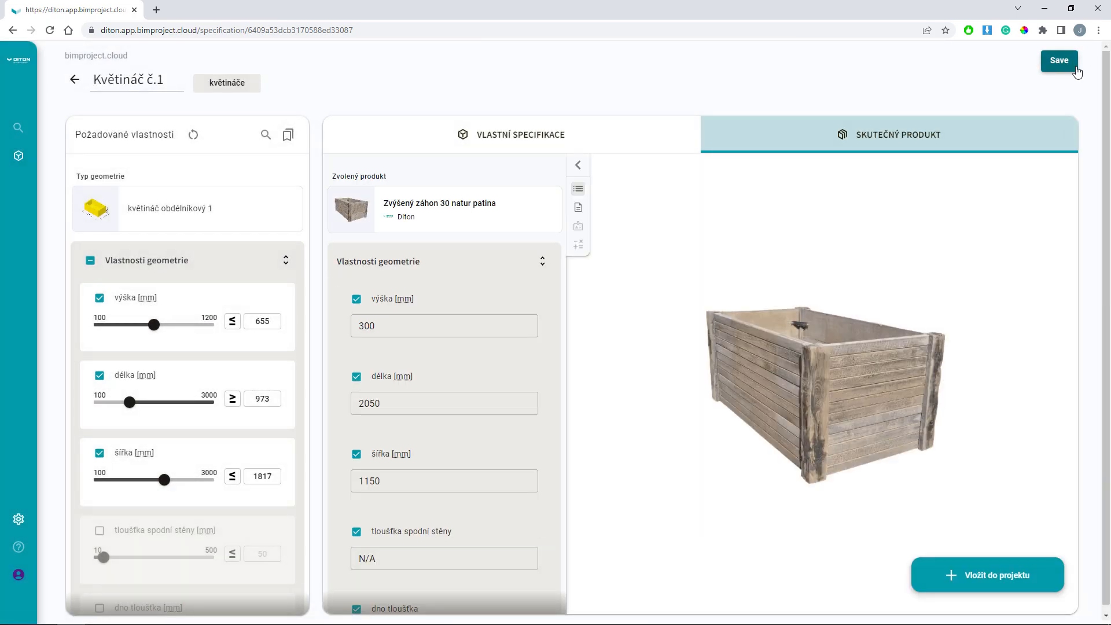
# Step: Update the selected Revit planter with the Zvýšený záhon 30 natur patina product and examine its type properties down to the last parameters
pyautogui.click(951, 575)
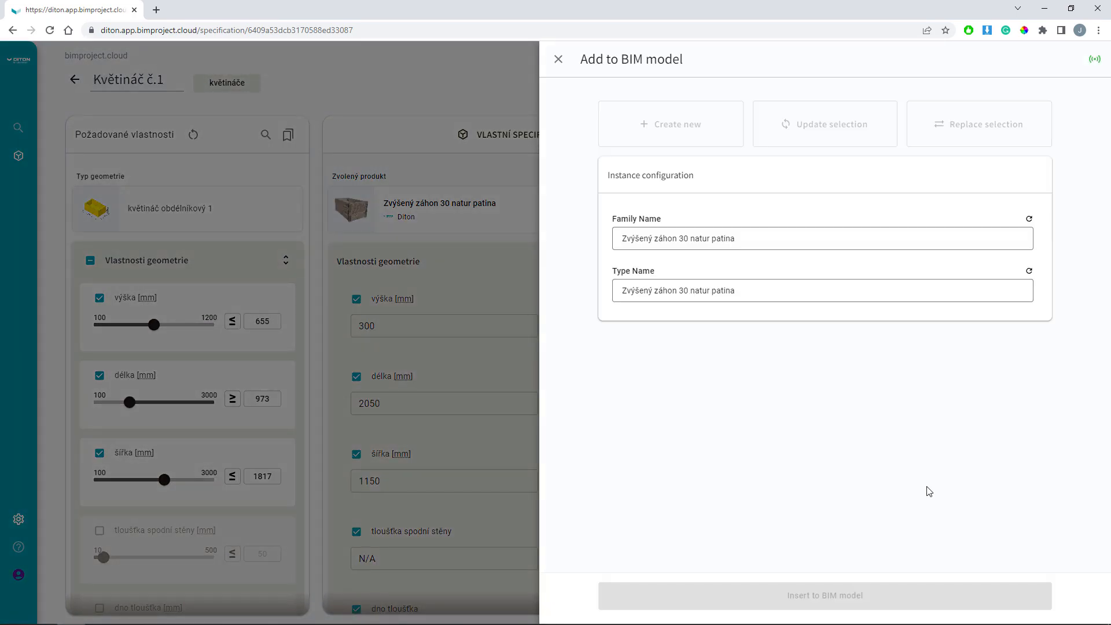
pyautogui.click(859, 603)
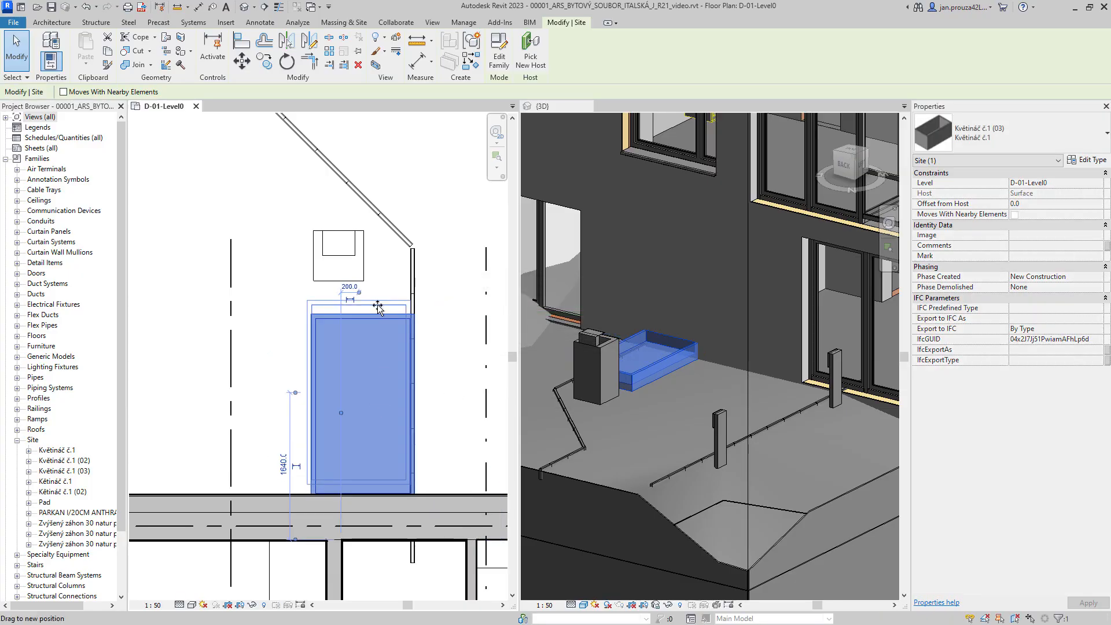
pyautogui.click(1097, 160)
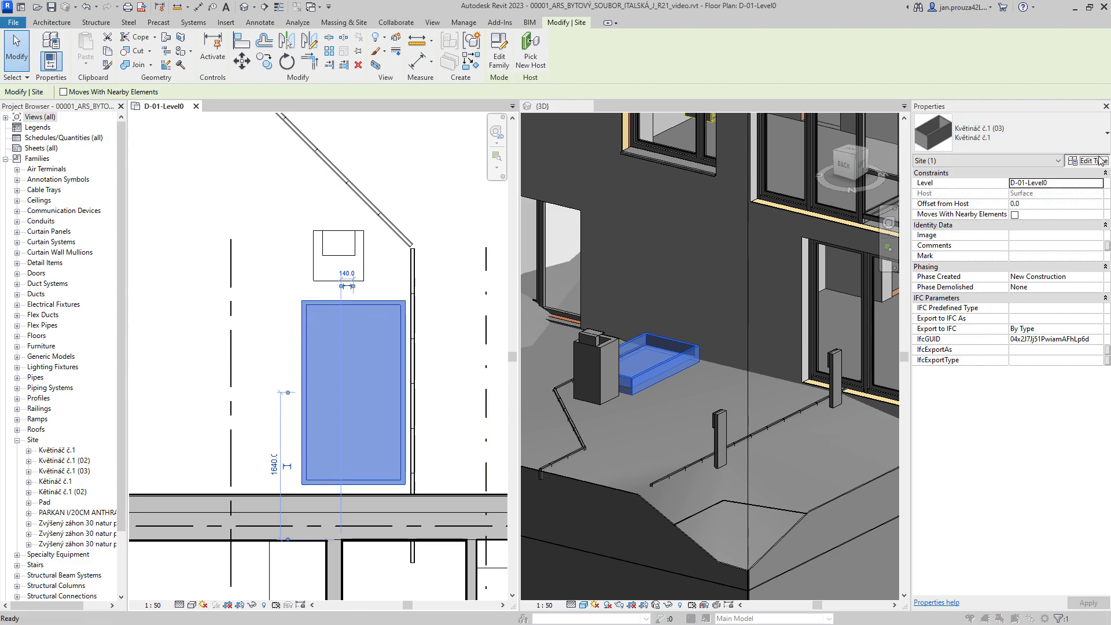
pyautogui.moveTo(366, 229); pyautogui.dragTo(360, 361)
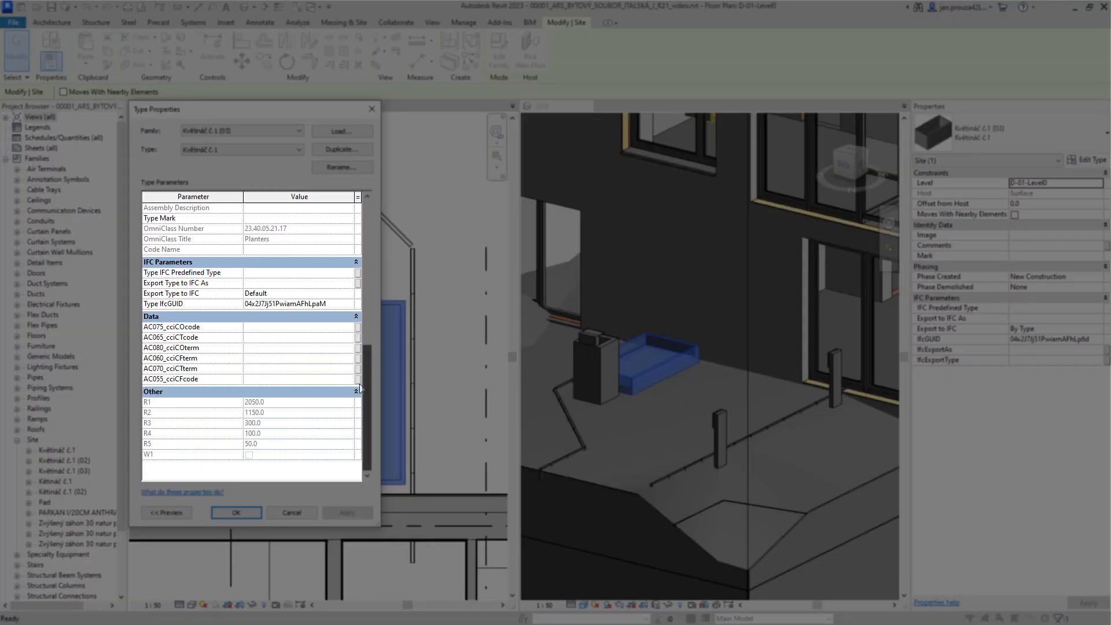
pyautogui.click(235, 513)
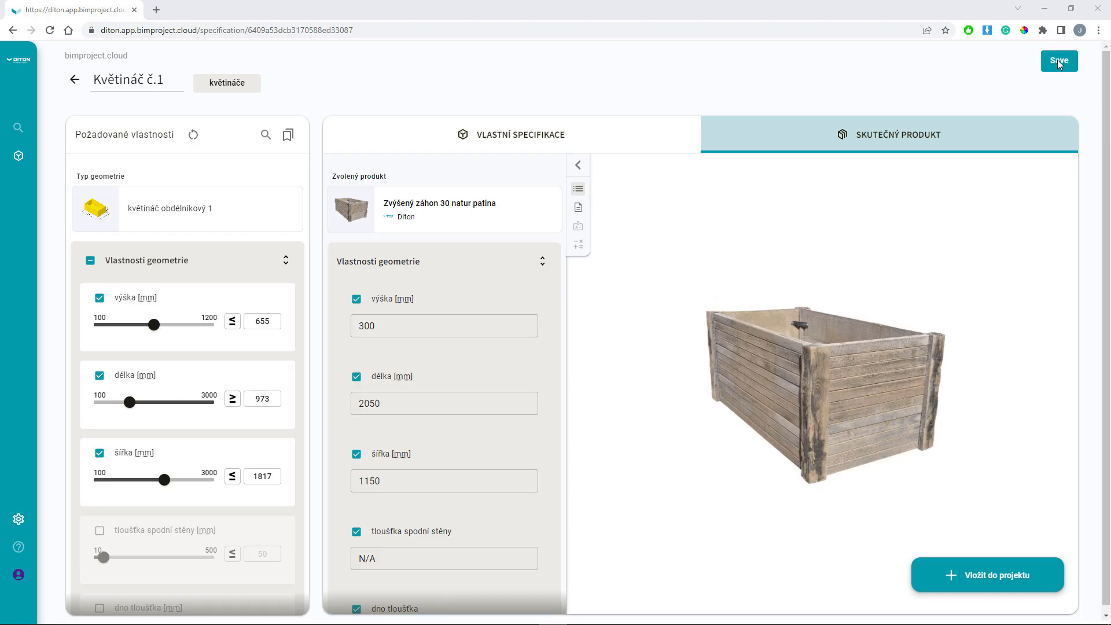
# Step: Save the Květináč č.1 specification in bimproject.cloud and duplicate it from the dashboard under the name Květináč č.2
pyautogui.click(1059, 61)
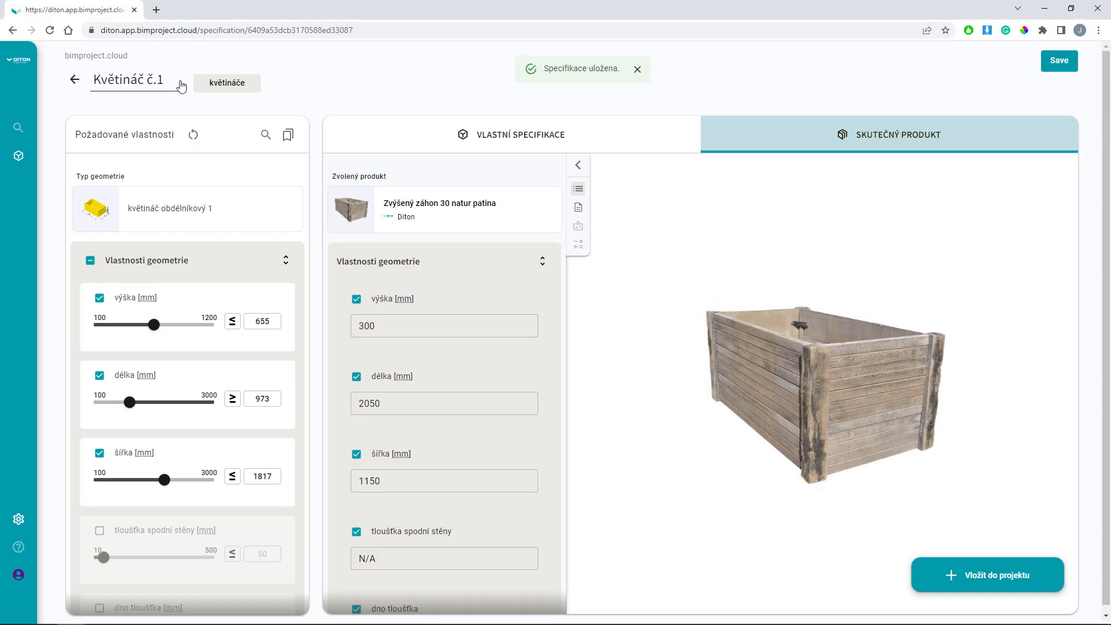
pyautogui.click(74, 79)
pyautogui.click(939, 270)
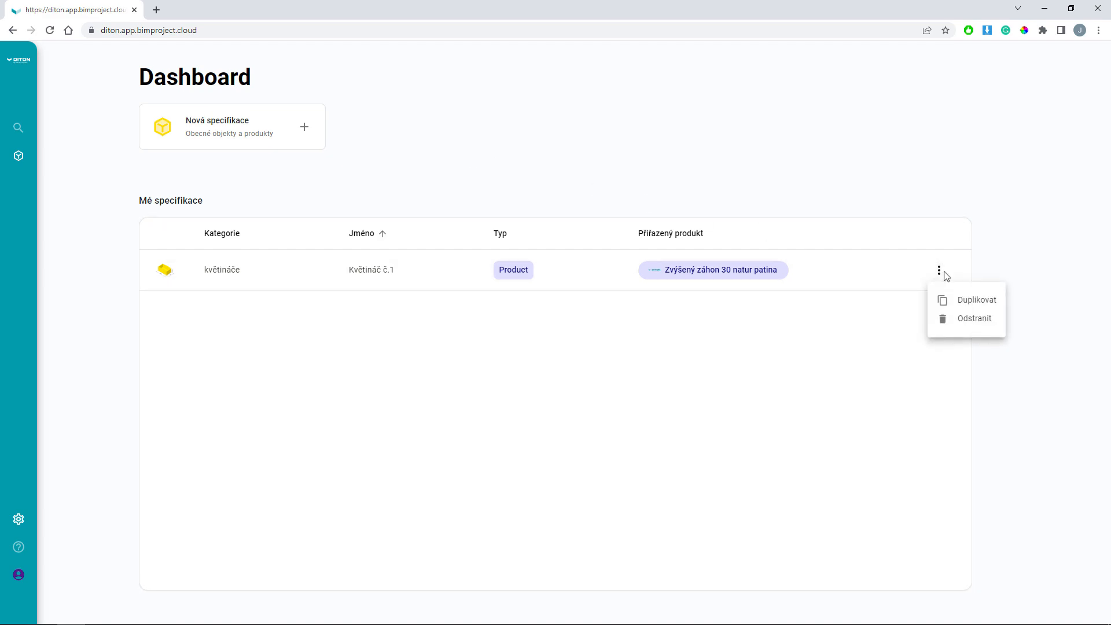
pyautogui.click(957, 299)
pyautogui.click(308, 322)
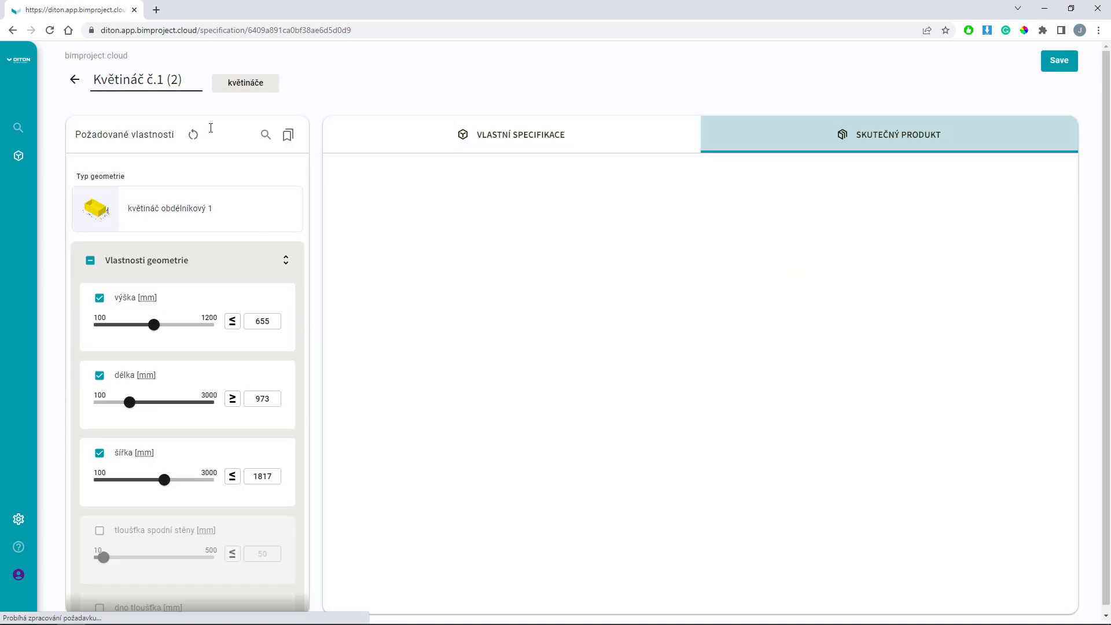
pyautogui.moveTo(184, 81); pyautogui.dragTo(157, 80)
pyautogui.write('2')
pyautogui.click(364, 95)
# Step: Give Květináč č.2 the geometry květináč obdélníkový 5, a maximum výška of 1078 mm and the product Záhon V. Dub světlý, saving it
pyautogui.click(256, 210)
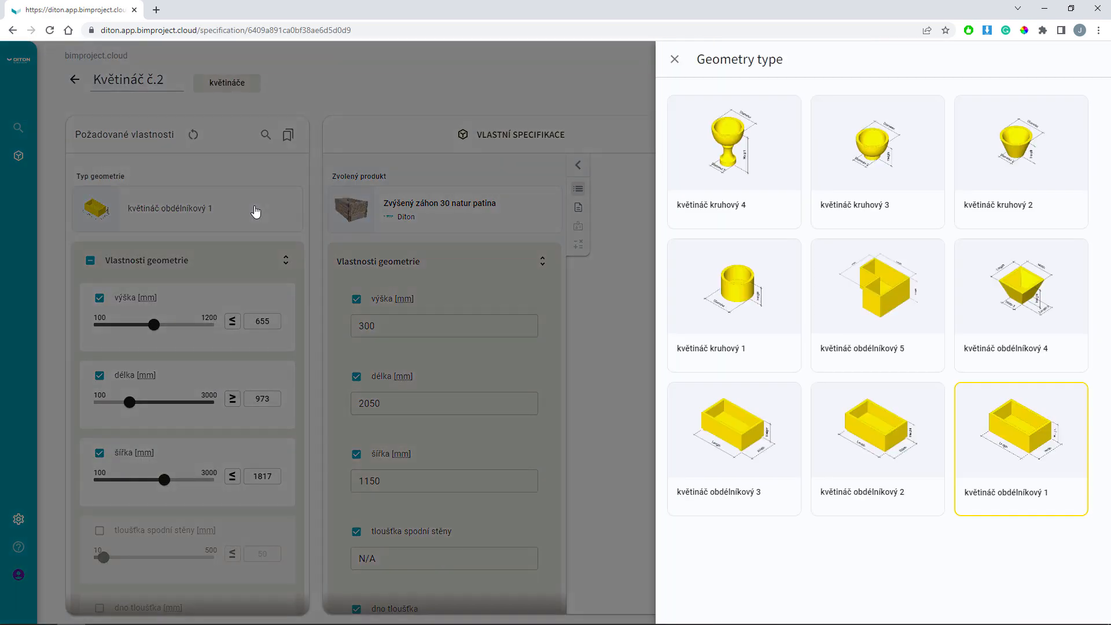
pyautogui.click(876, 318)
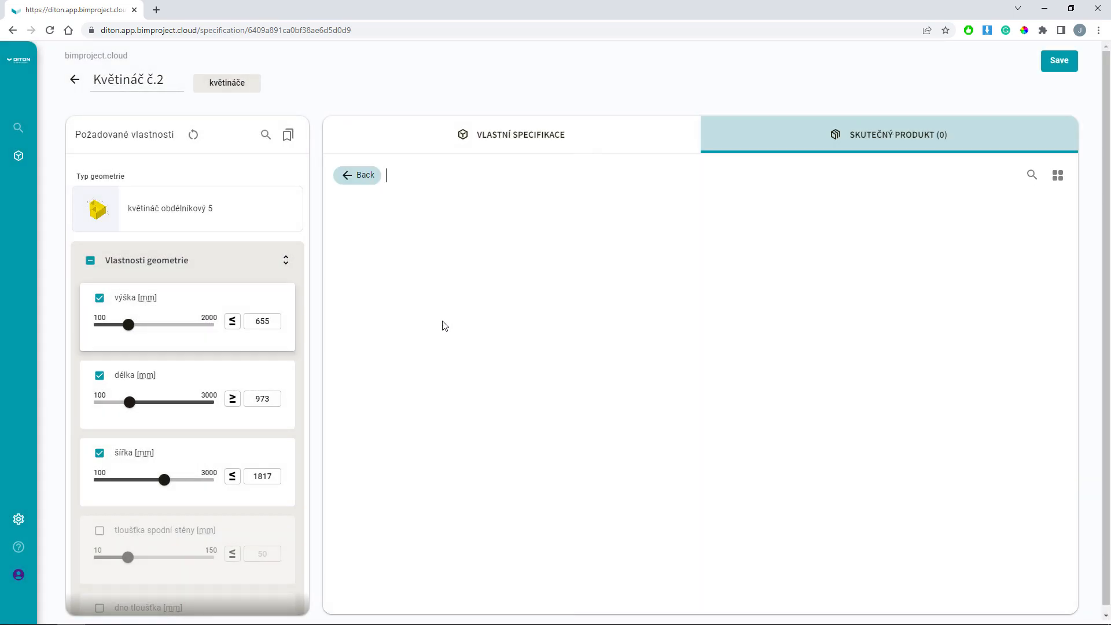
pyautogui.moveTo(129, 324); pyautogui.dragTo(155, 324)
pyautogui.click(445, 231)
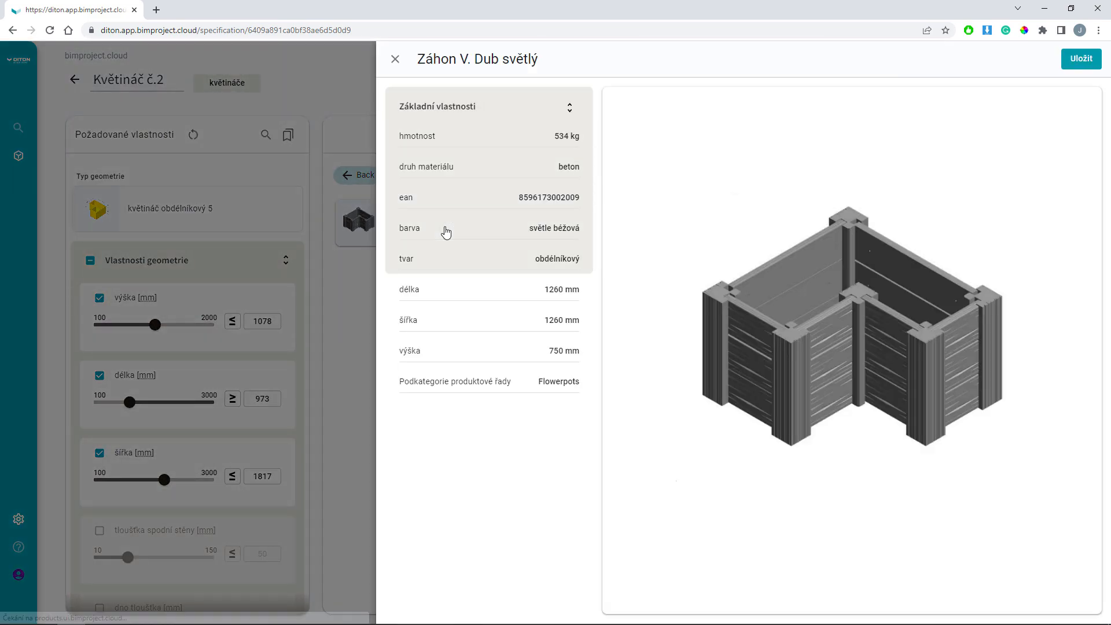
pyautogui.click(1075, 66)
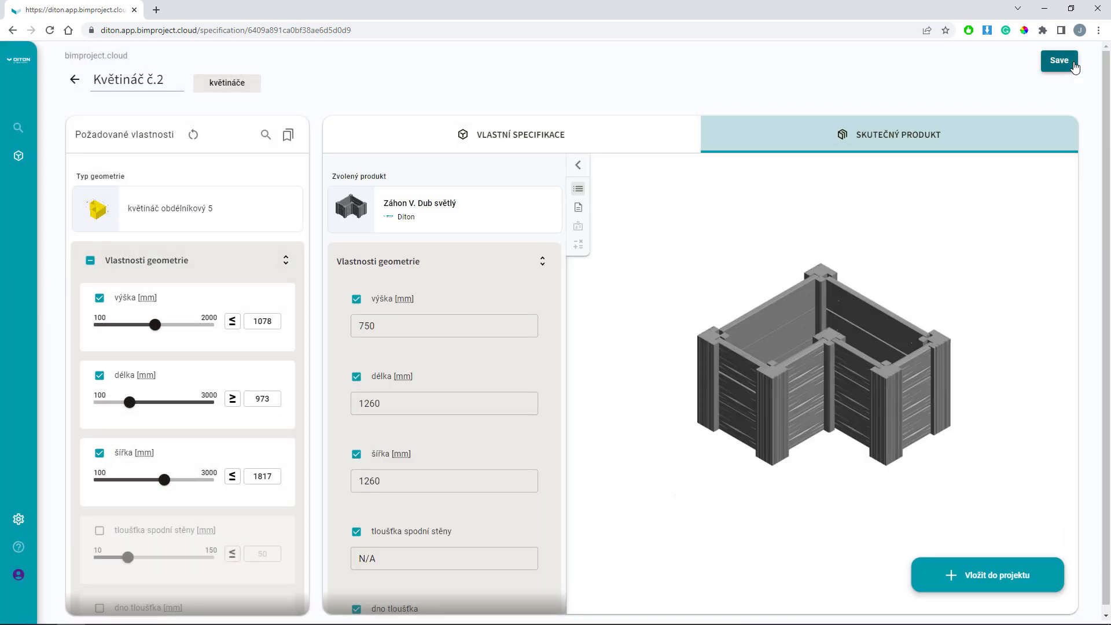
pyautogui.click(78, 81)
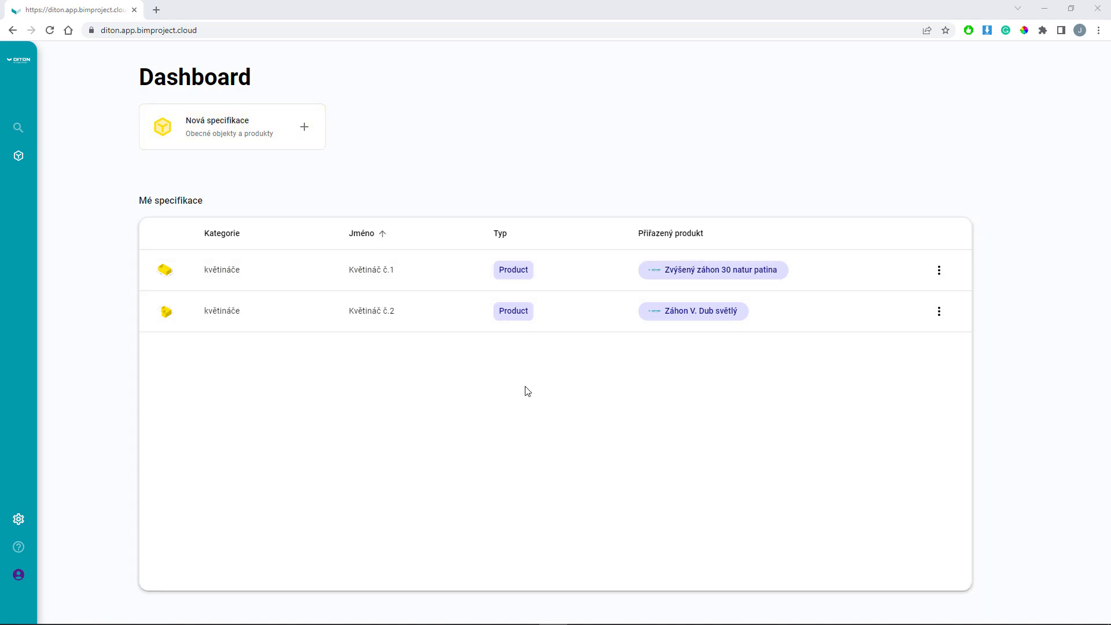
# Step: Create a Revit shared parameter set named IFC in the integration settings and load IFC Shared Parameters-RevitIFCBuiltIn_ALL.txt into it
pyautogui.click(24, 521)
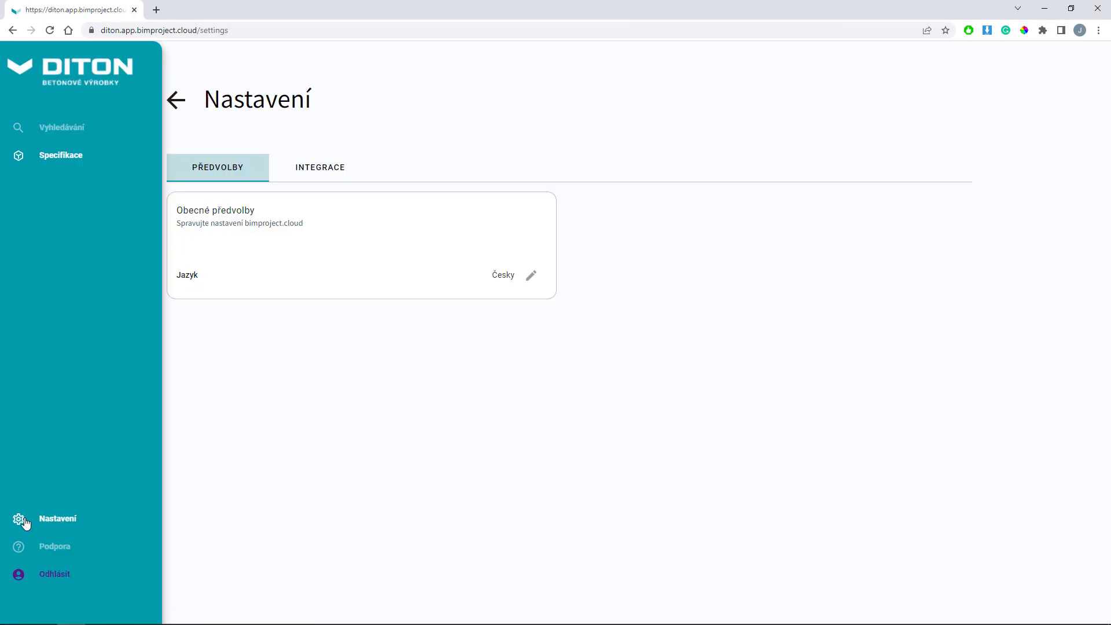
pyautogui.click(323, 174)
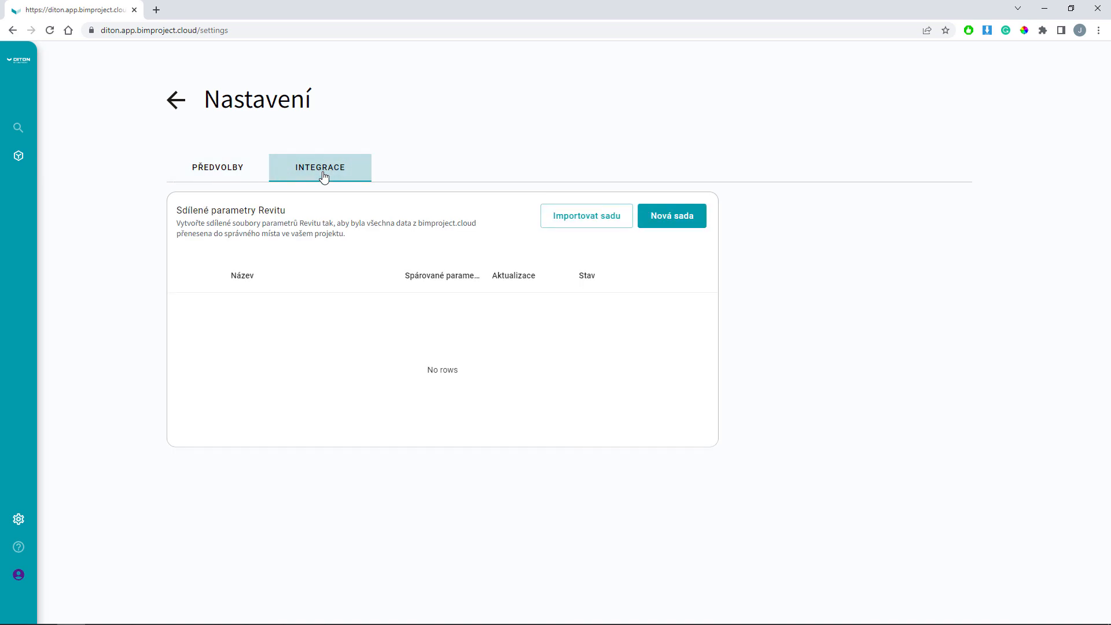
pyautogui.click(660, 219)
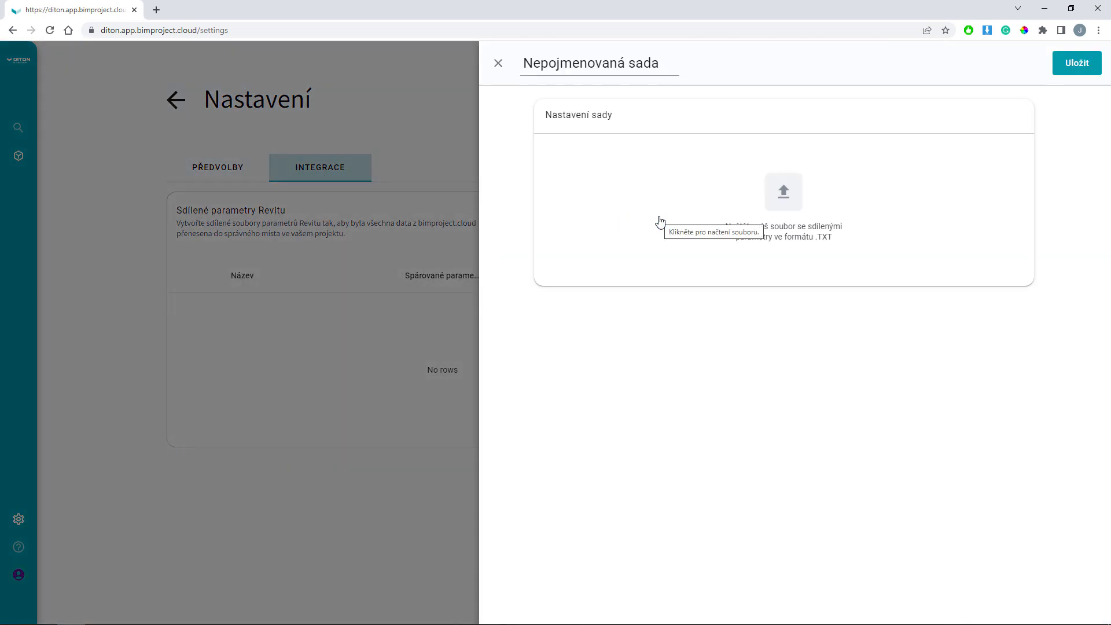
pyautogui.tripleClick(646, 68)
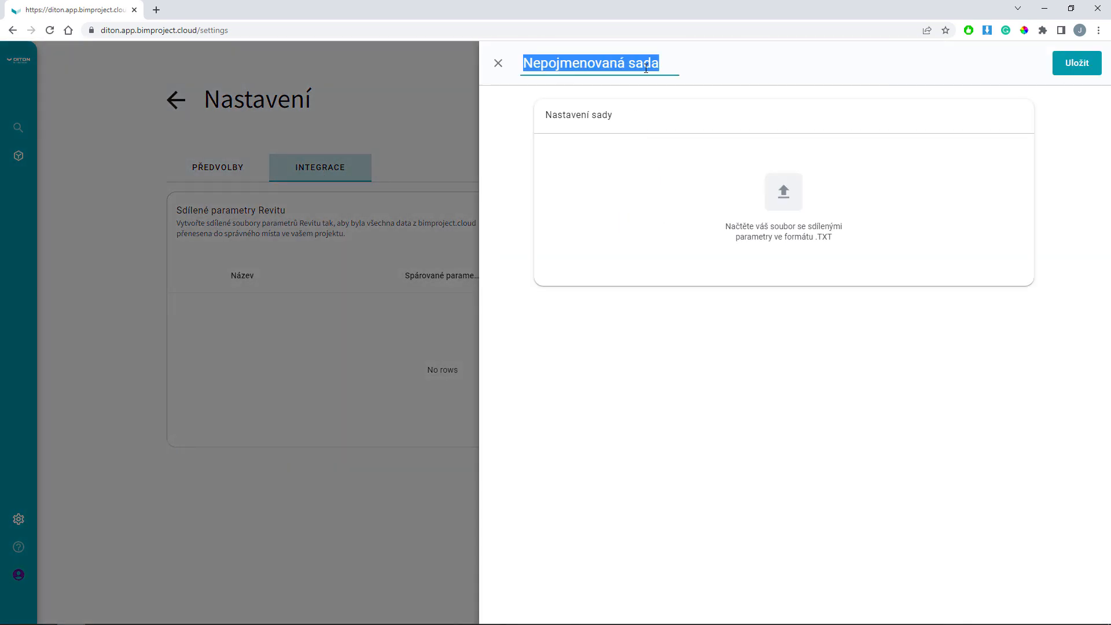
pyautogui.write('IFC')
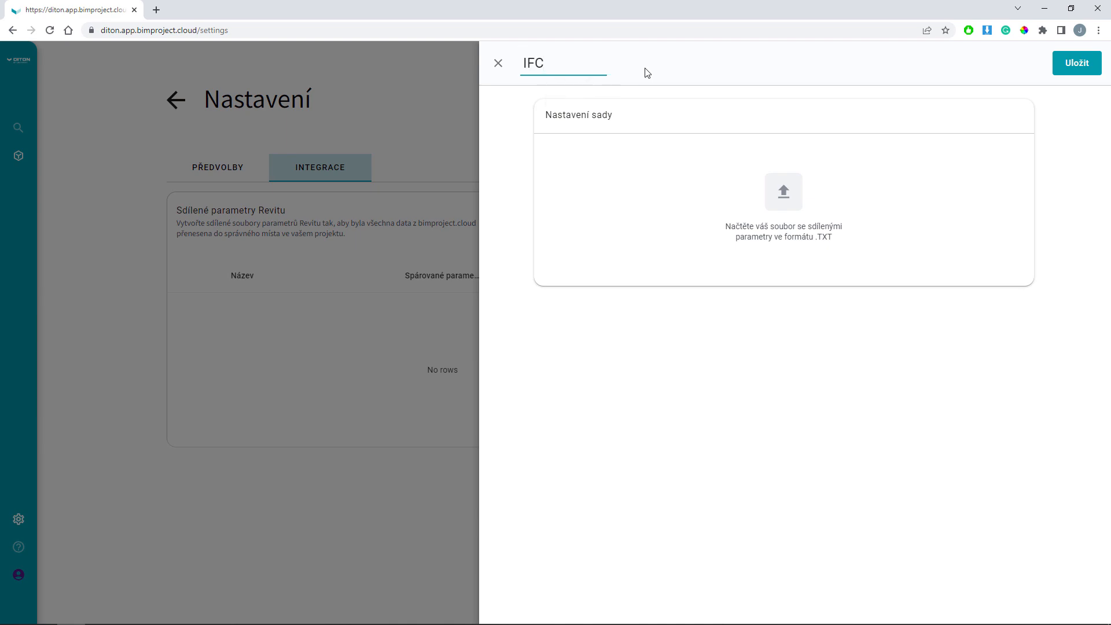
pyautogui.click(784, 191)
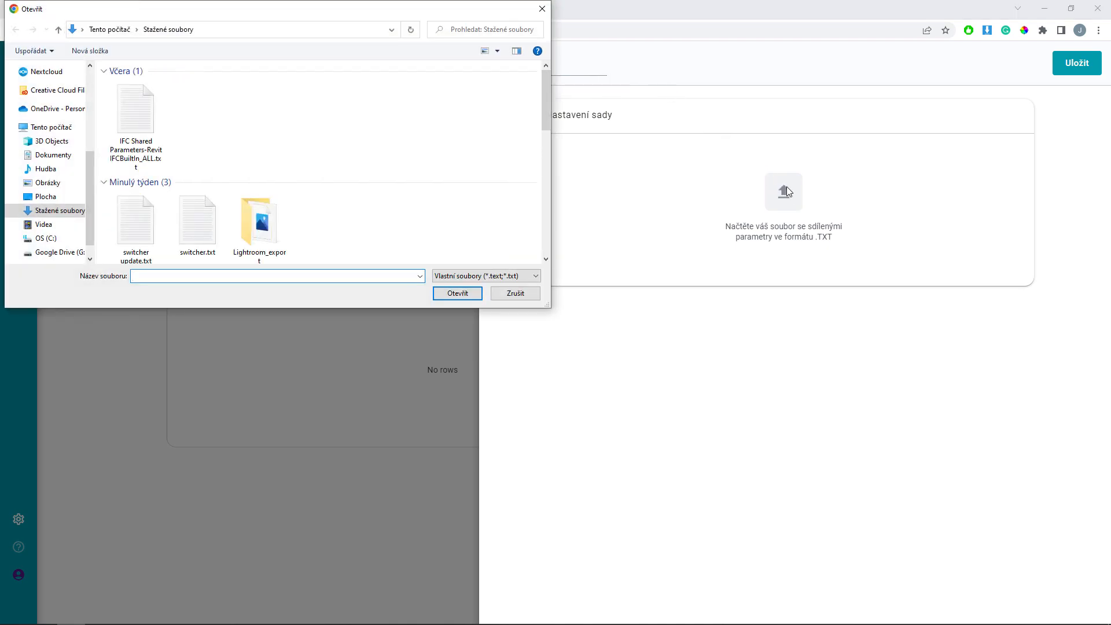
pyautogui.click(145, 152)
pyautogui.click(439, 293)
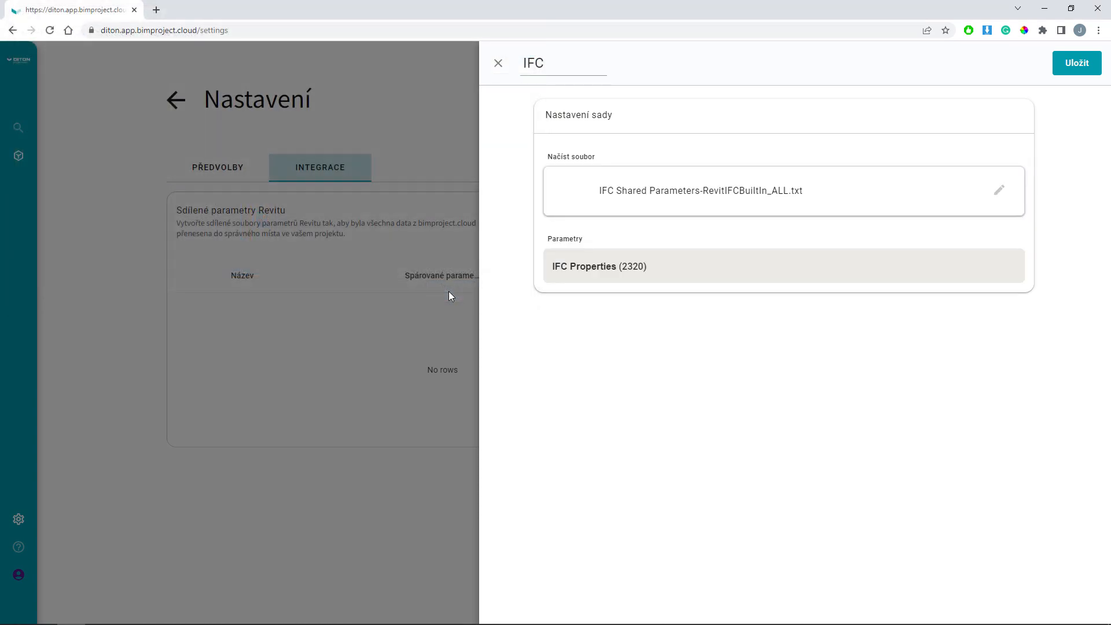
# Step: Pair the IFC shared parameter Length, in the LENGTH group, with the bimproject parameter délka and save the set
pyautogui.scroll(-3, 818, 281)
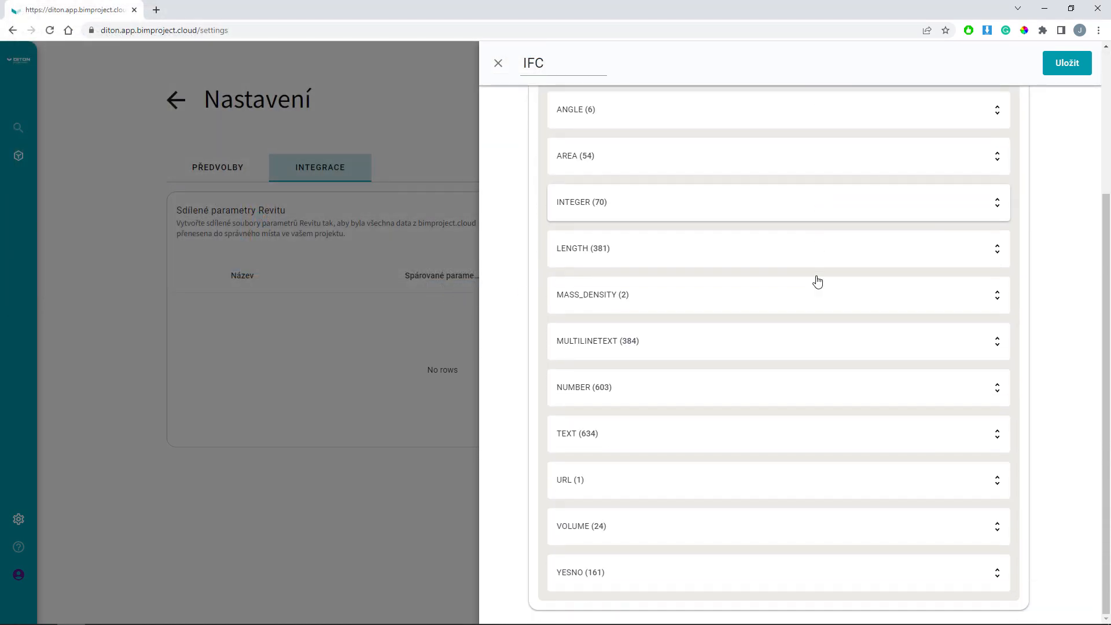
pyautogui.click(824, 256)
pyautogui.scroll(-5, 825, 256)
pyautogui.scroll(-20, 826, 256)
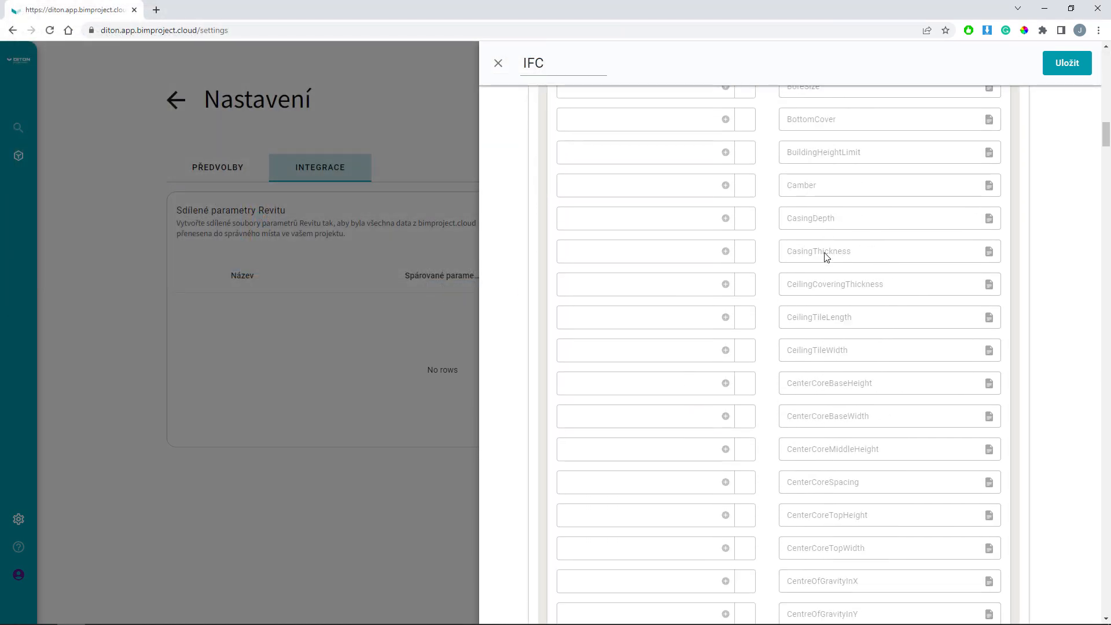
pyautogui.scroll(-20, 827, 257)
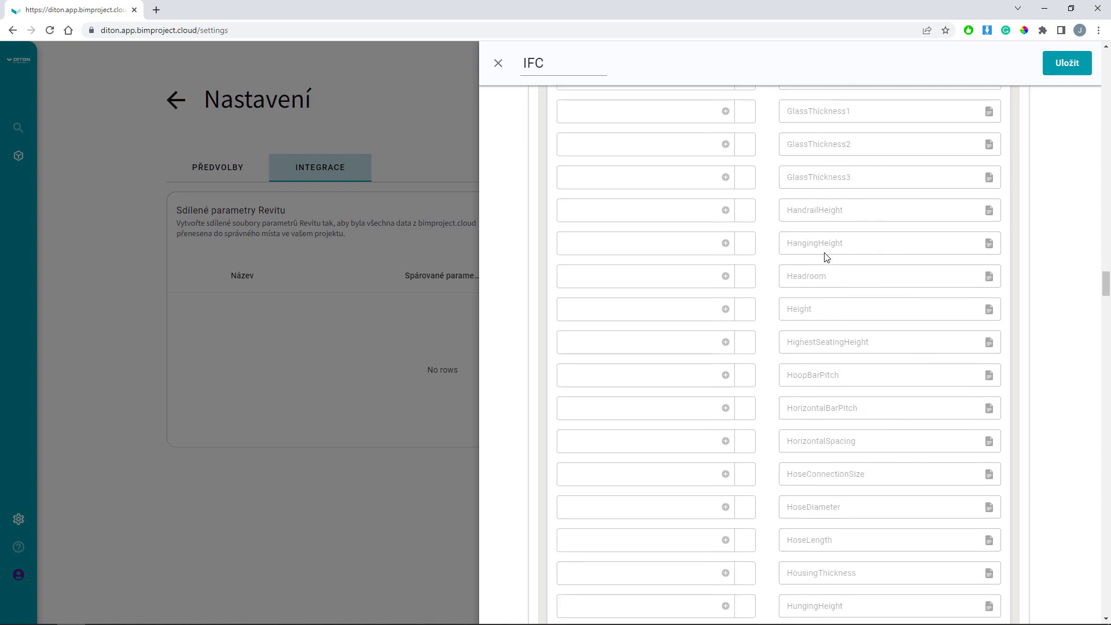
pyautogui.scroll(-7, 827, 256)
pyautogui.click(726, 352)
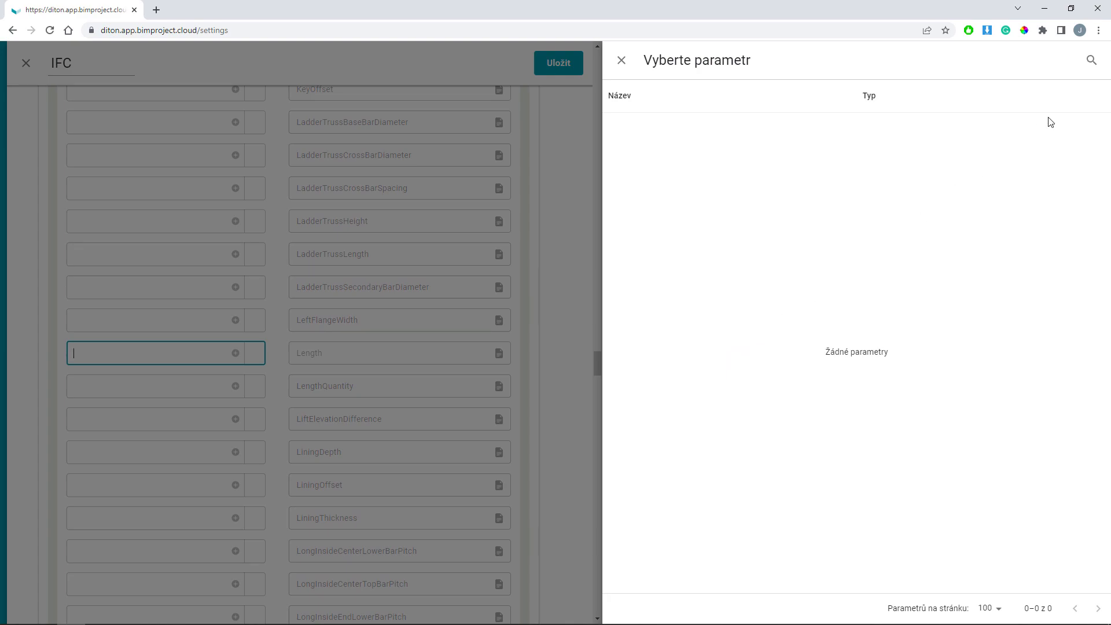
pyautogui.write('délka')
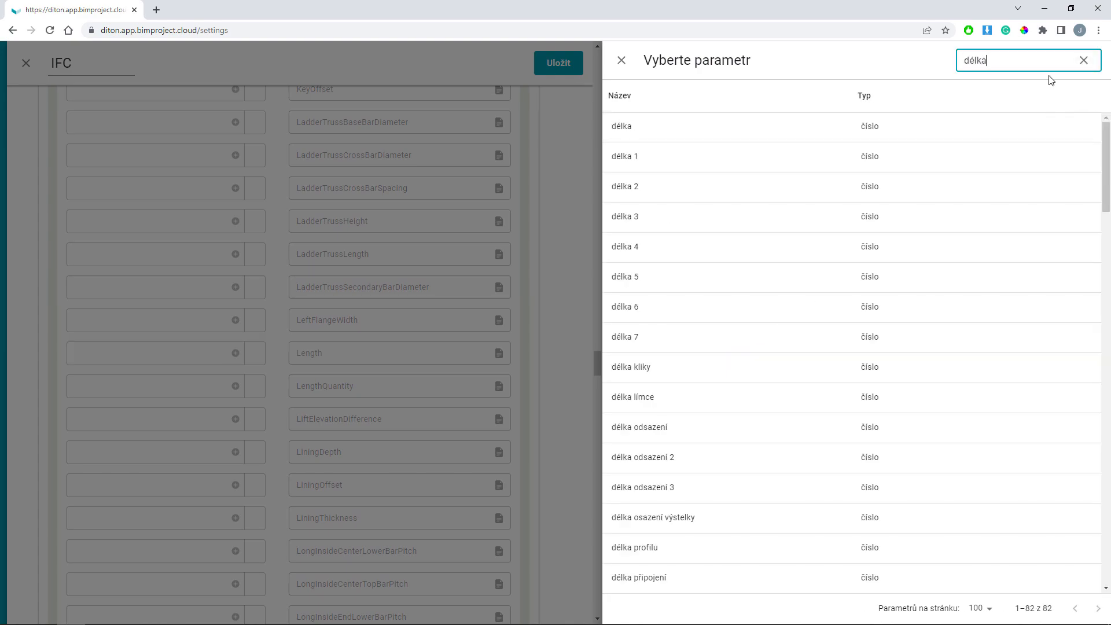
pyautogui.click(949, 126)
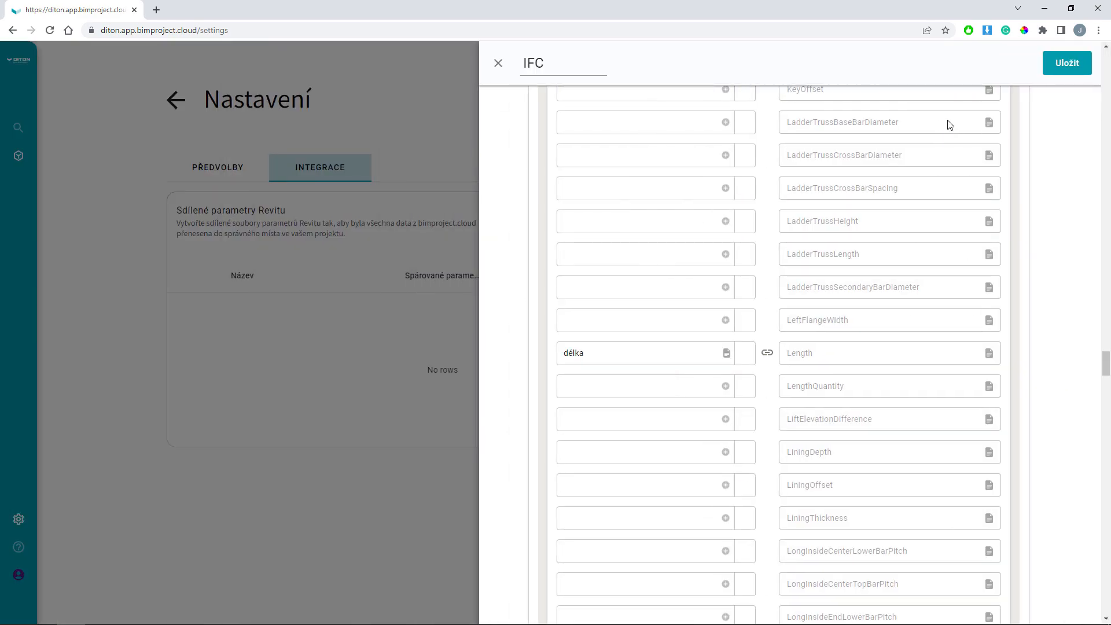
pyautogui.click(1071, 64)
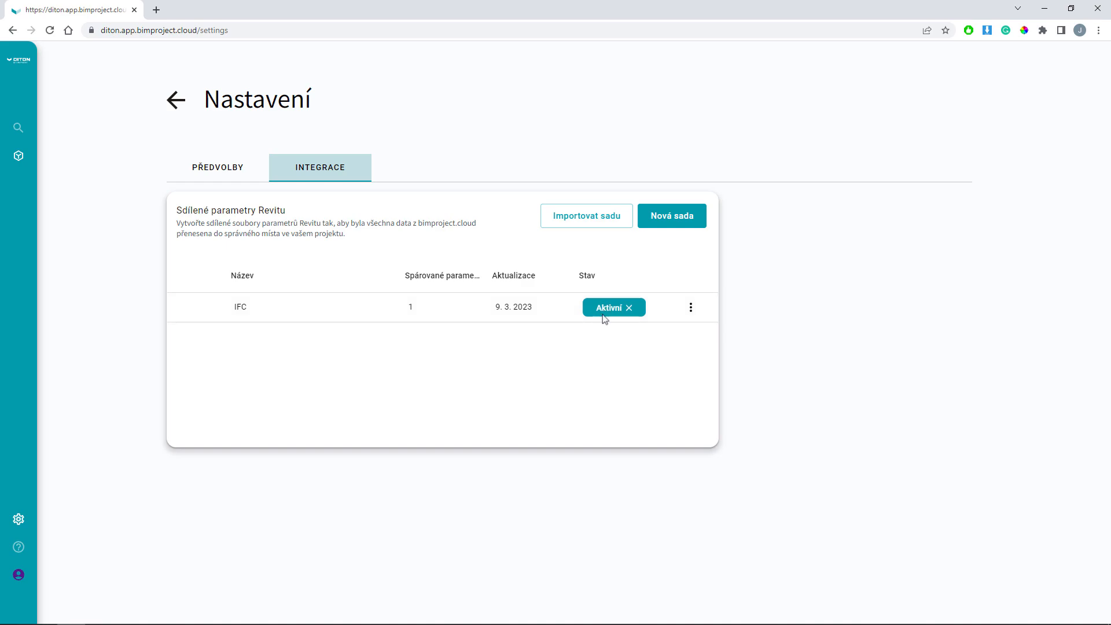
# Step: From Květináč č.1, replace the selected Revit planter with Zvýšený záhon 30 natur patina and check how its length parameter is named in the type properties
pyautogui.click(176, 99)
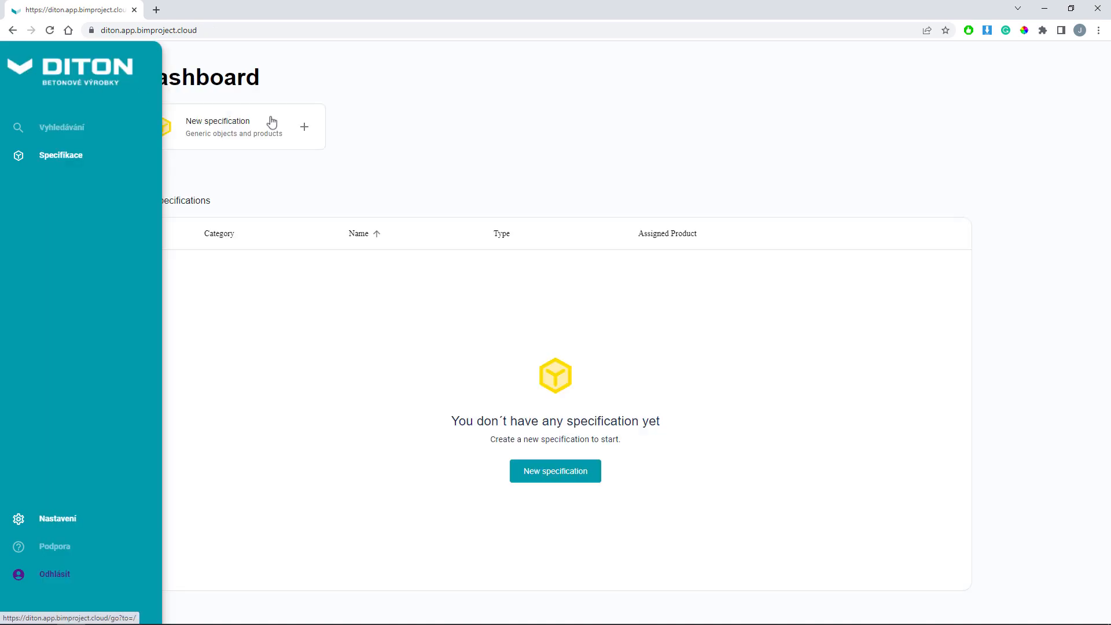
pyautogui.click(413, 276)
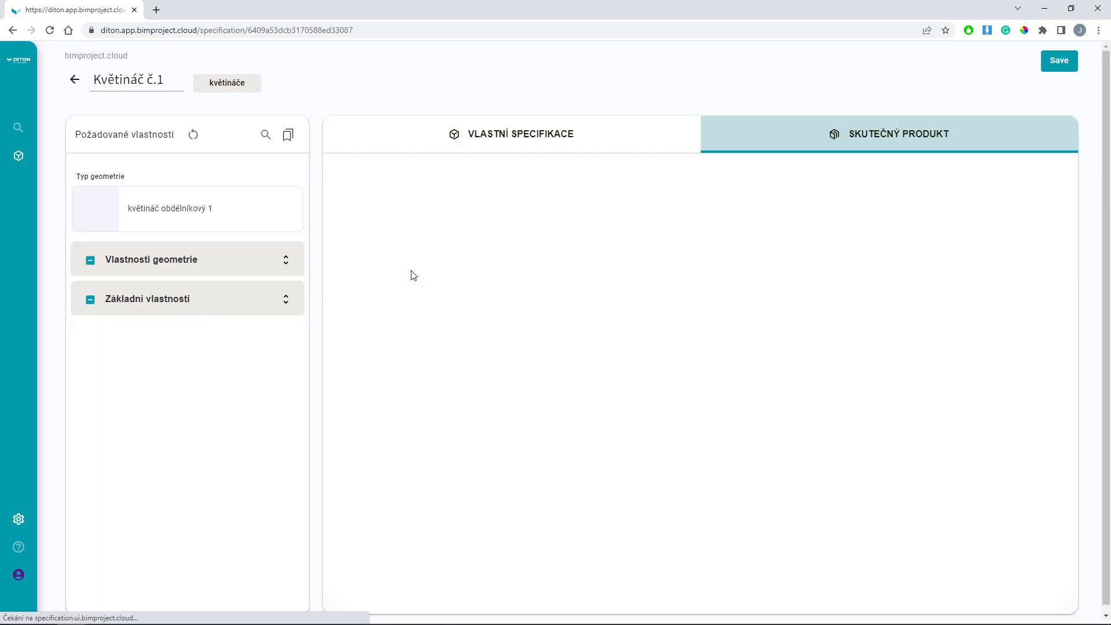
pyautogui.click(964, 580)
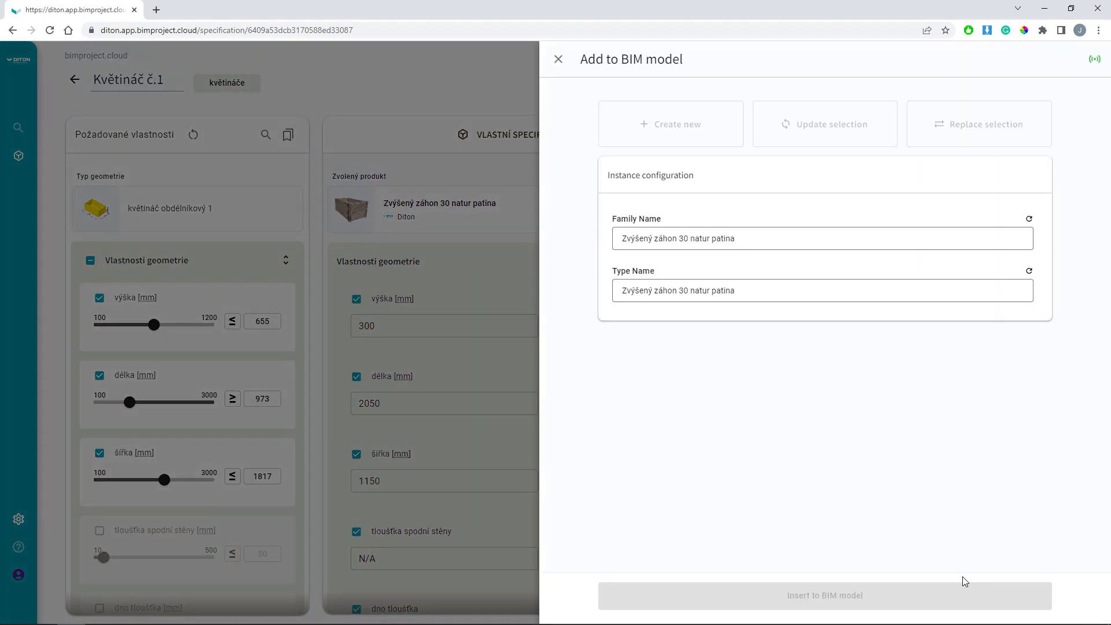
pyautogui.click(960, 131)
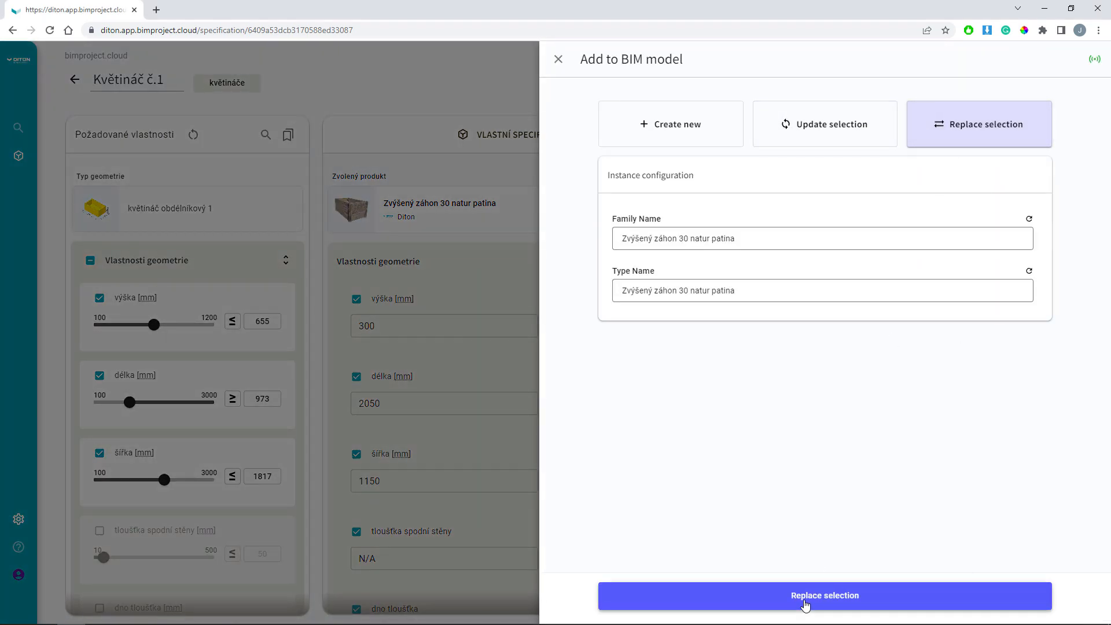
pyautogui.click(803, 599)
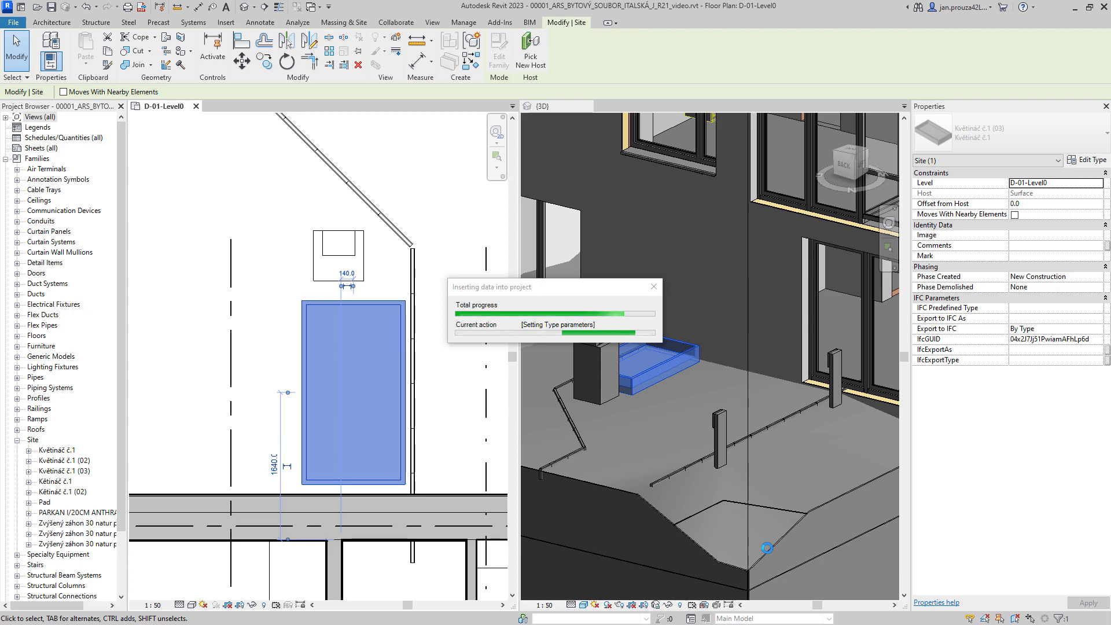
pyautogui.click(1092, 160)
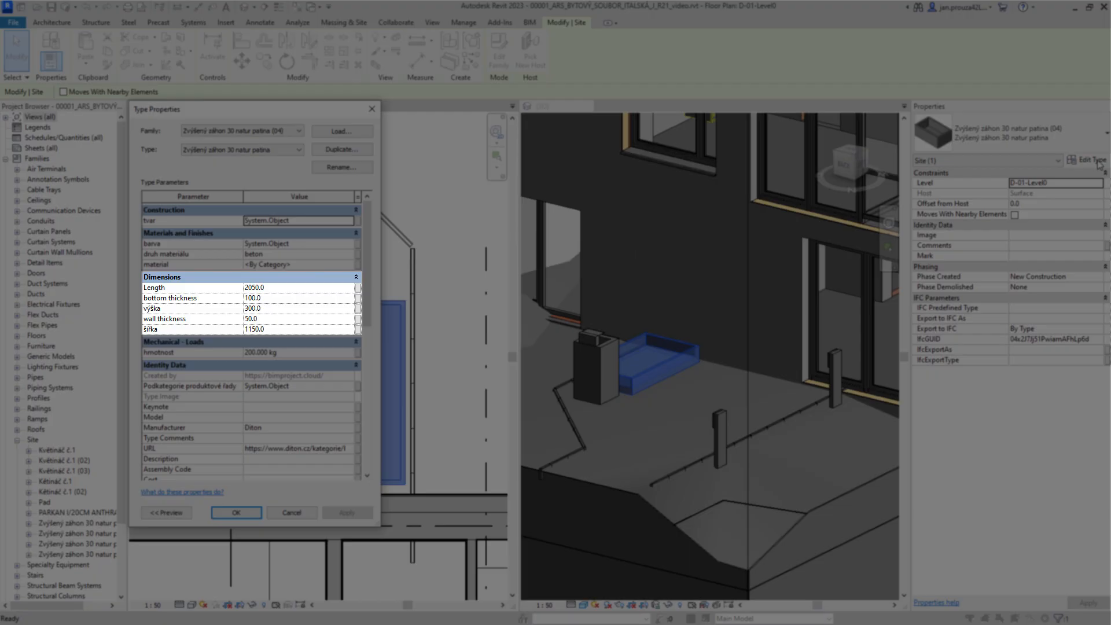
pyautogui.click(237, 513)
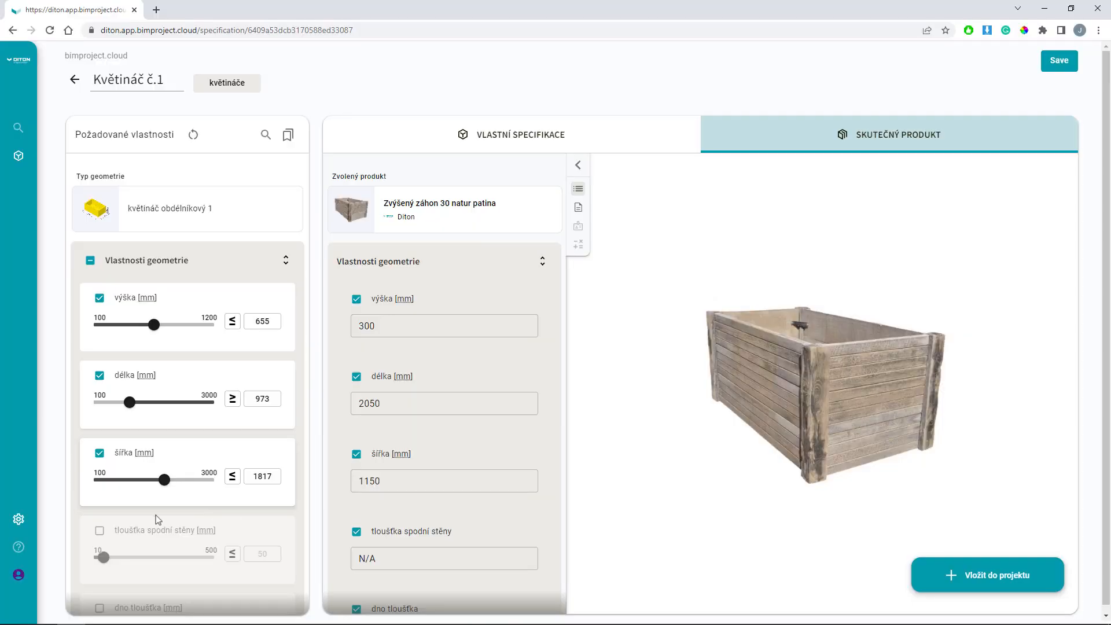
# Step: Deactivate the IFC parameter set in the integration settings and reopen the Květináč č.1 specification
pyautogui.click(26, 519)
pyautogui.click(331, 172)
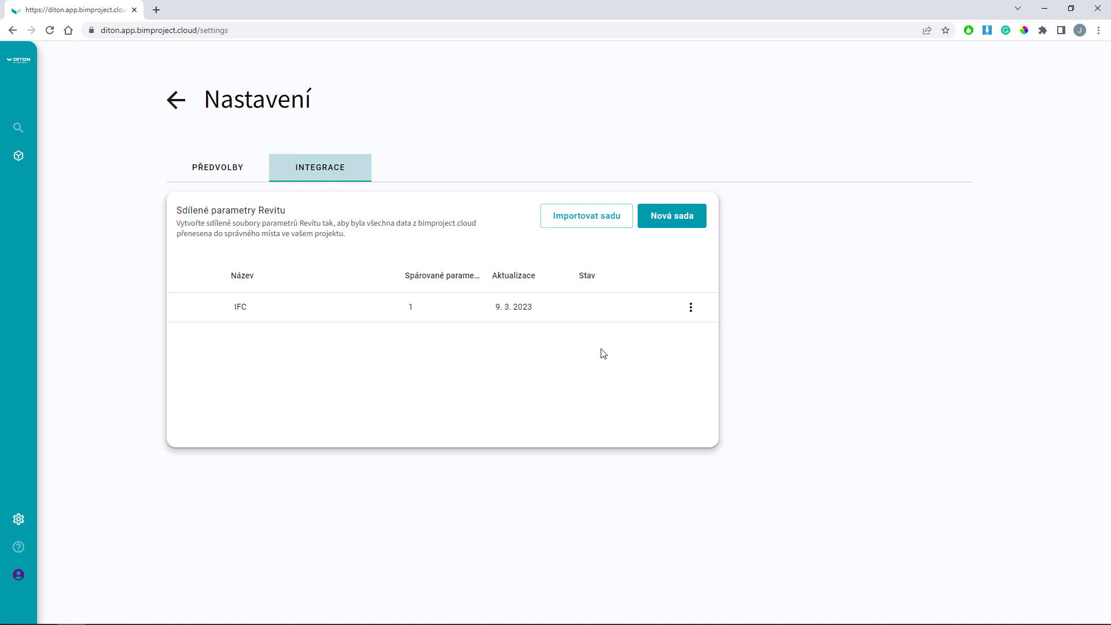
pyautogui.click(29, 156)
pyautogui.click(422, 277)
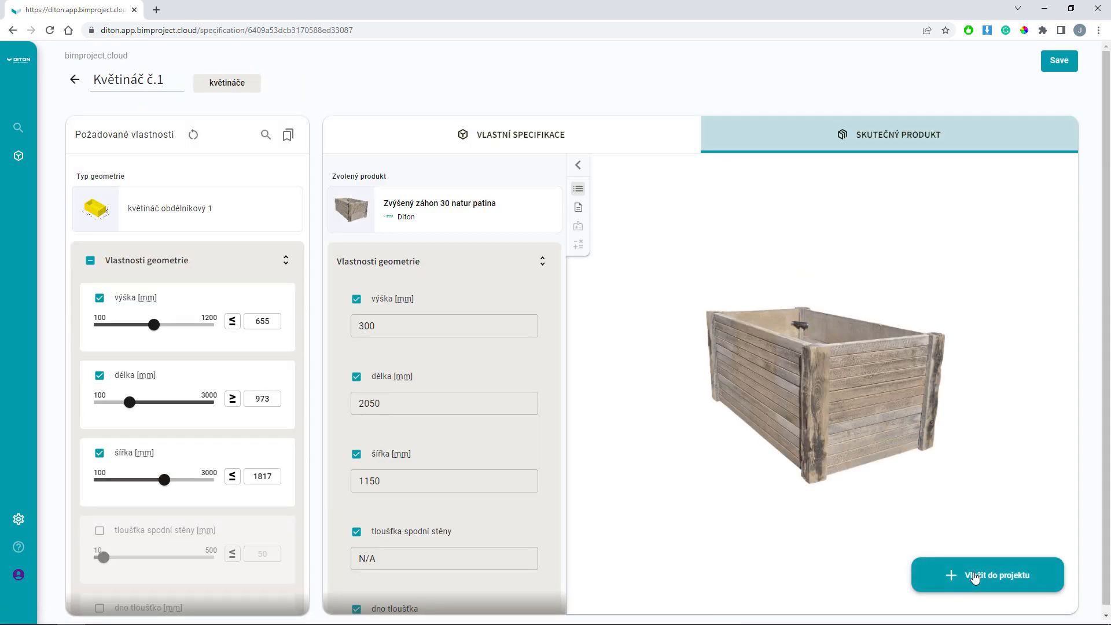
# Step: Replace the selected Revit planter again using Zvýšený záhon 30 natur patina without the IFC set and compare the Dimensions type parameters
pyautogui.click(976, 577)
pyautogui.click(975, 139)
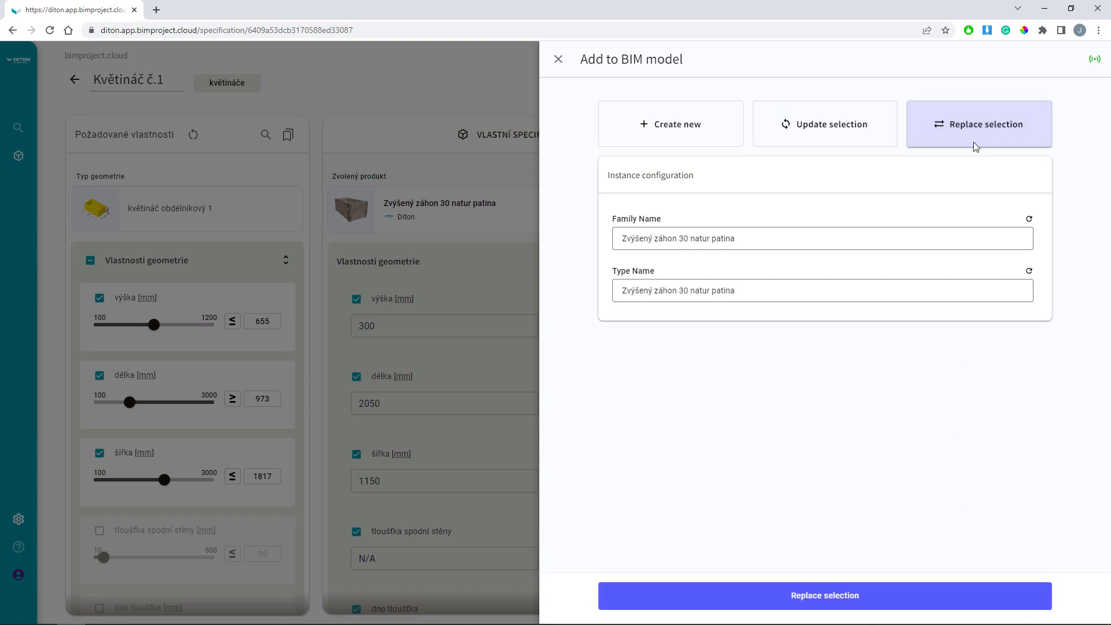
pyautogui.click(831, 595)
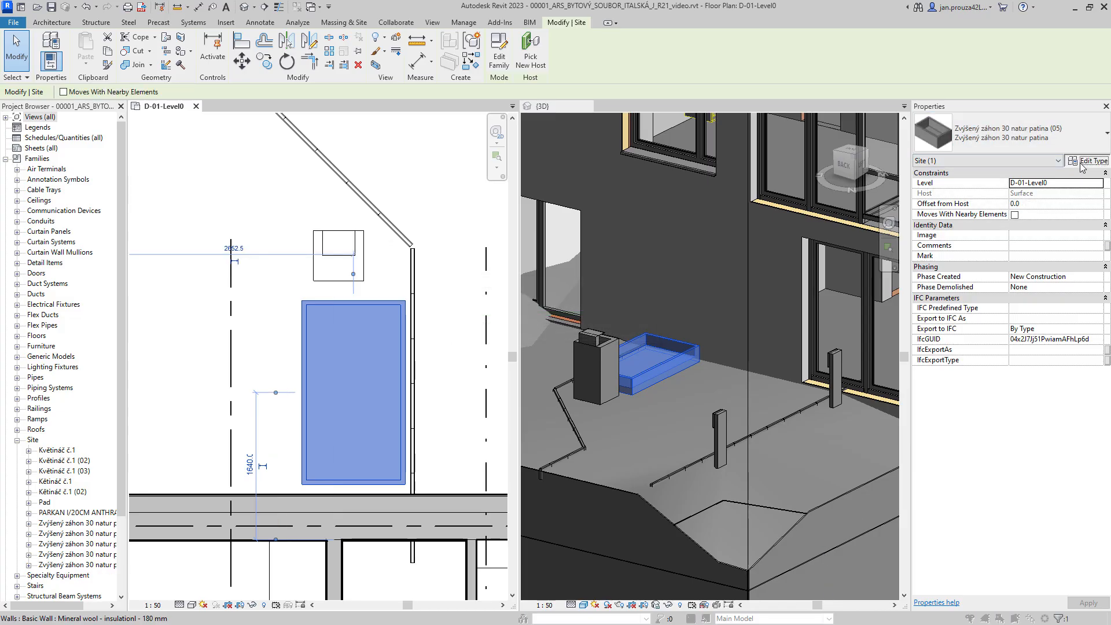
pyautogui.click(1081, 164)
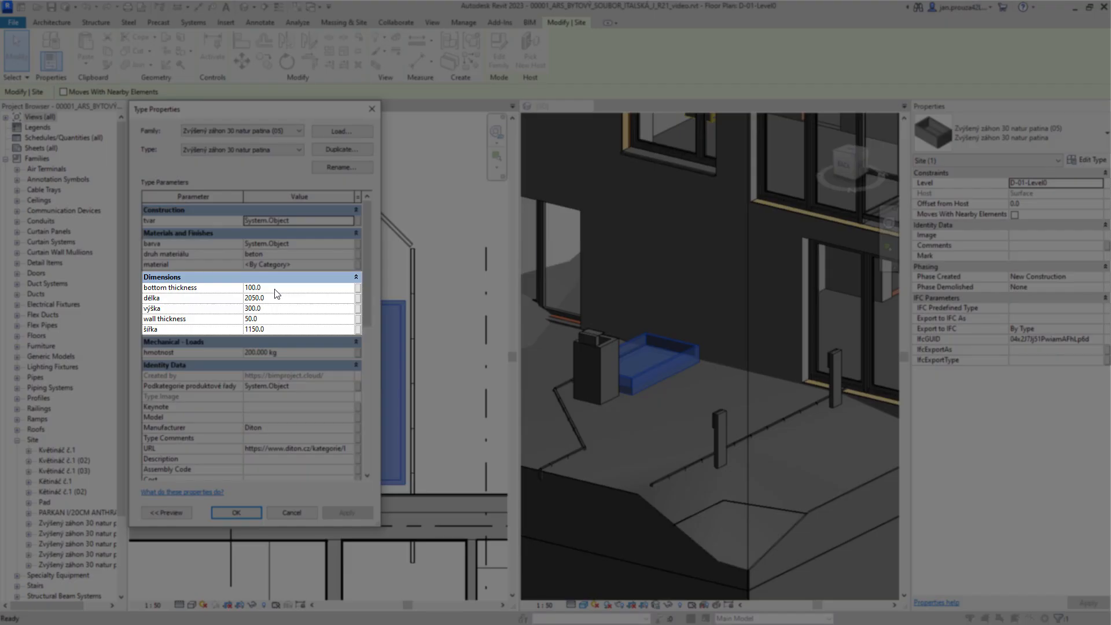
pyautogui.click(251, 513)
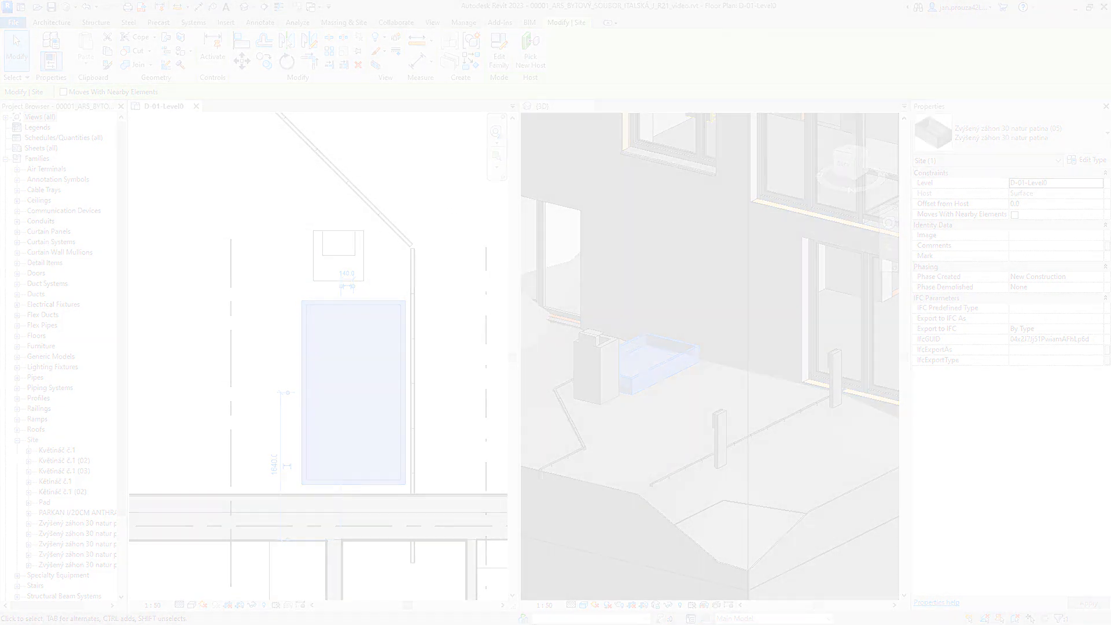